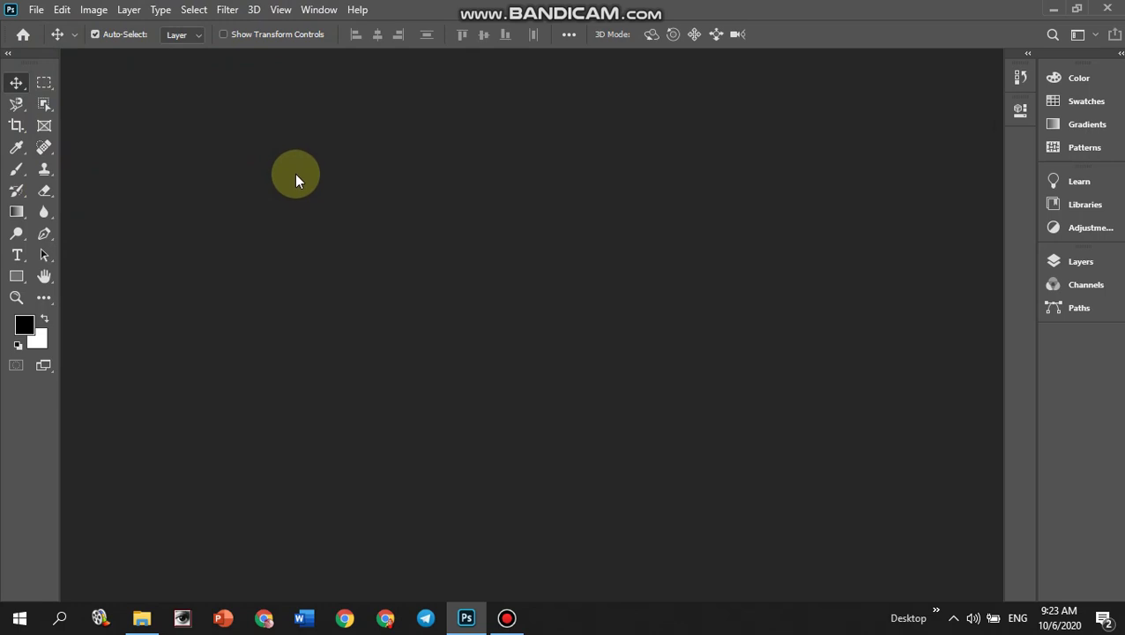
Step: Look over the Window > Workspace presets without changes, then bring up the File menu
left_click(323, 13)
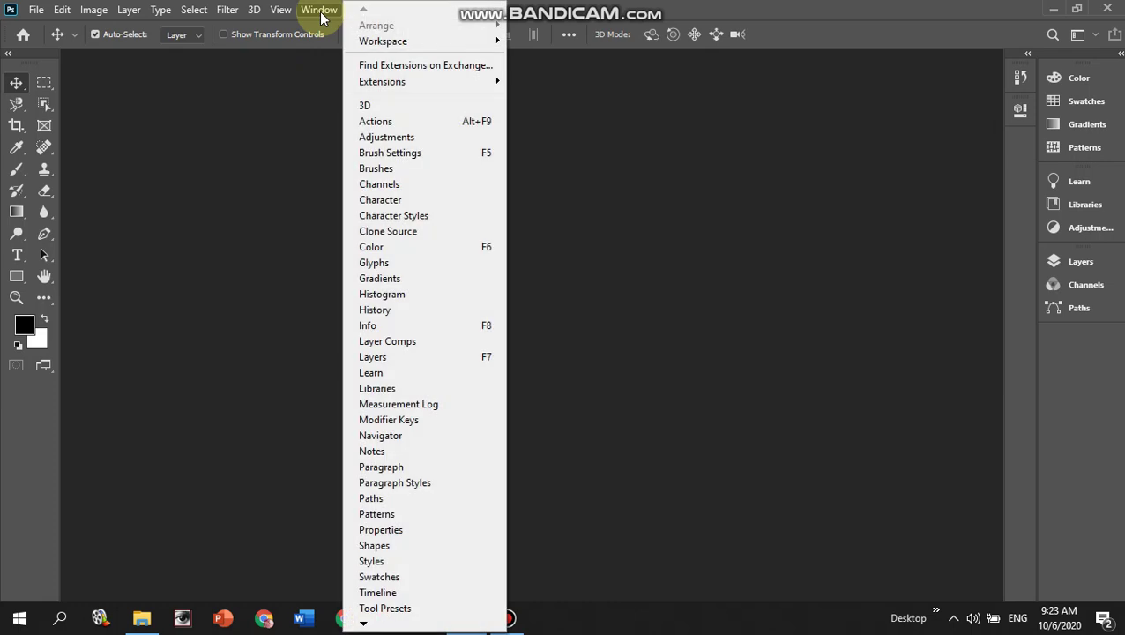
mouse_move(383, 41)
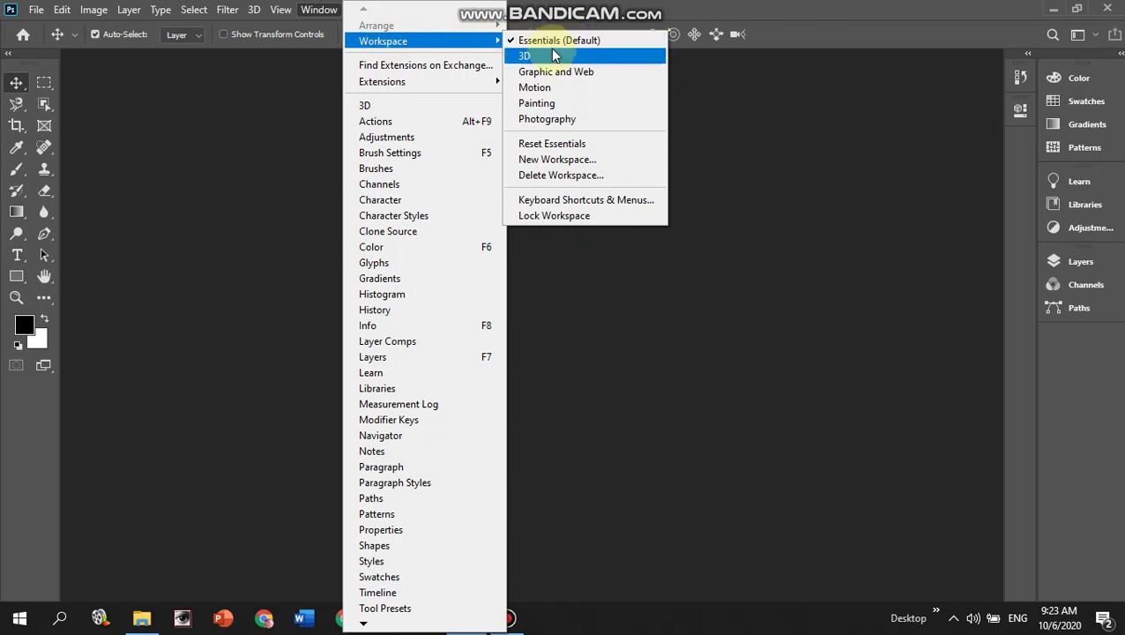
left_click(802, 143)
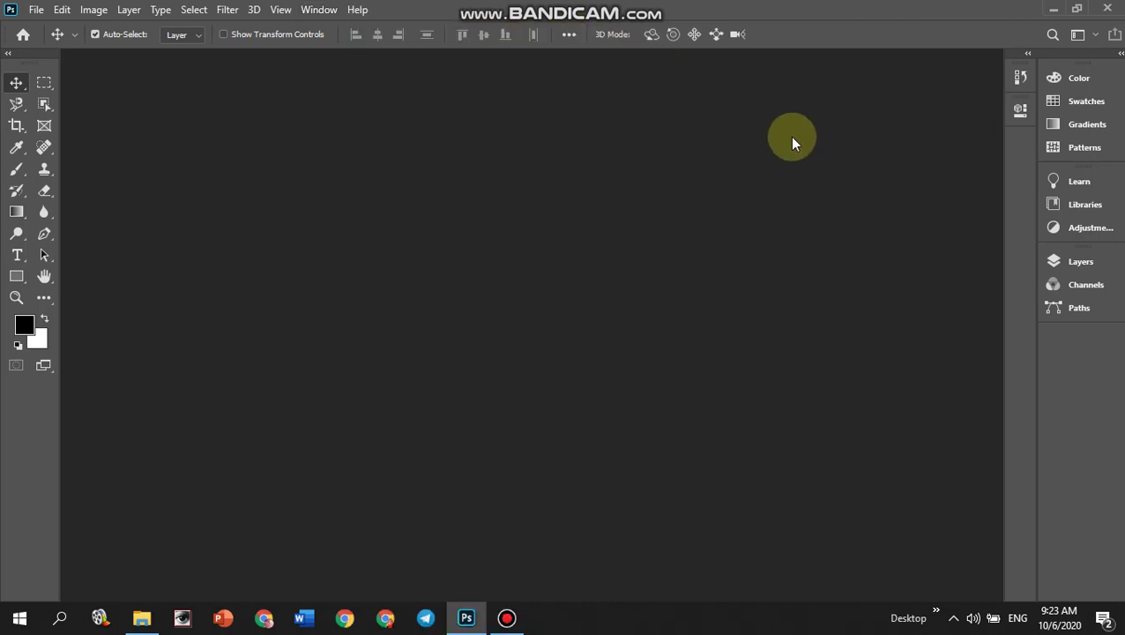
left_click(35, 11)
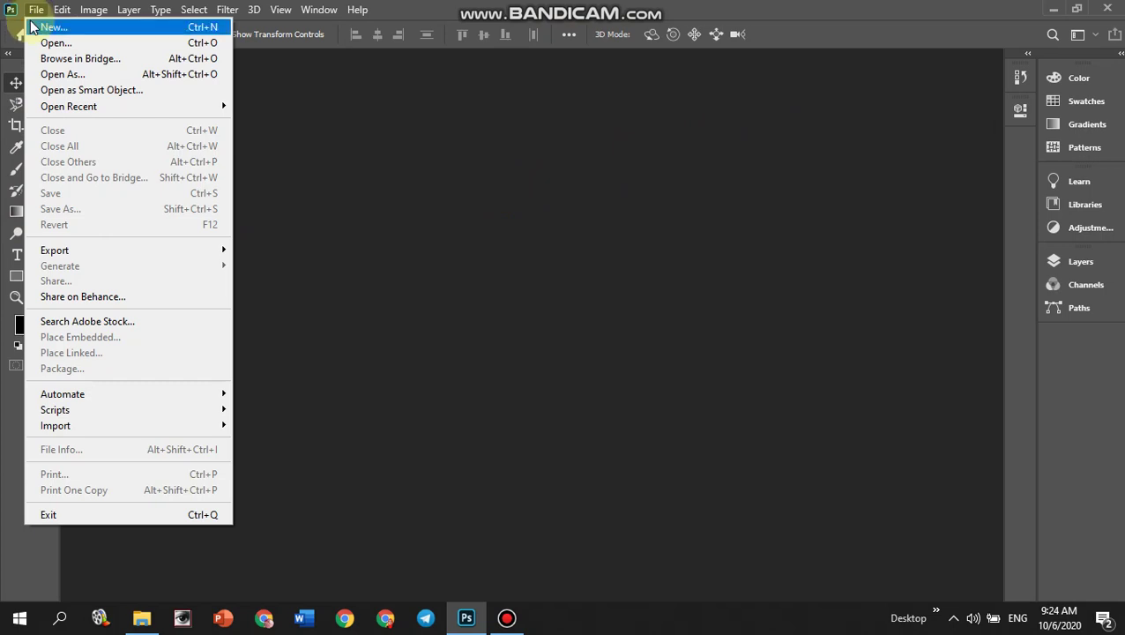
Step: Start a new document and show the width unit choices in the New Document dialog
left_click(32, 27)
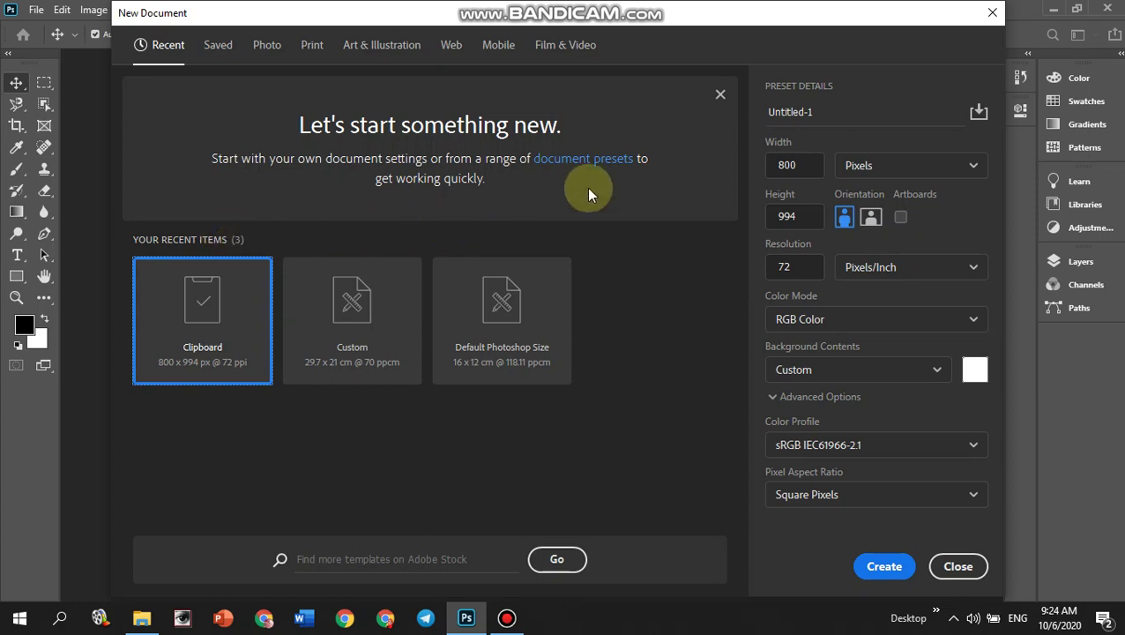
left_click(827, 112)
left_click(902, 166)
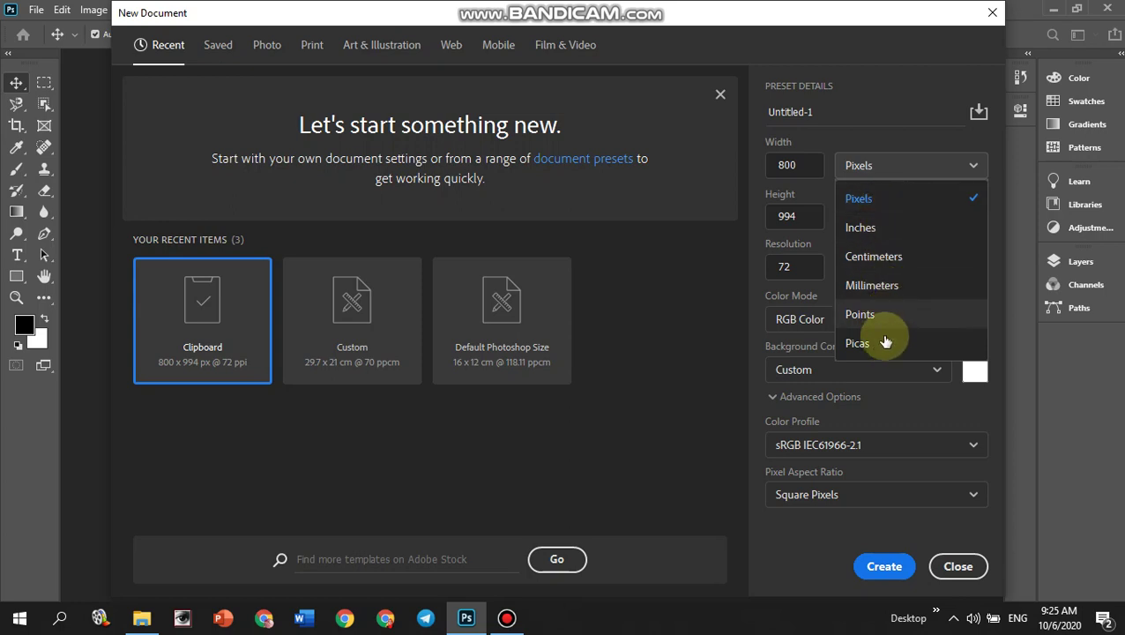
Step: Measure the new document in Centimeters, make it landscape, and select the width value
left_click(887, 256)
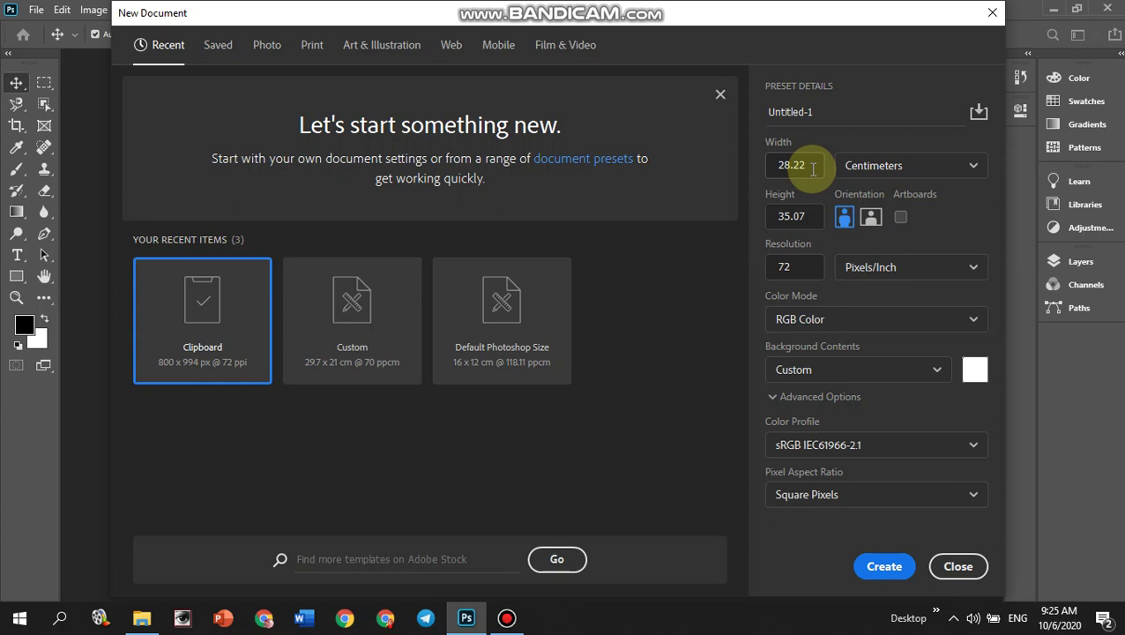
left_click_drag(803, 165, 767, 163)
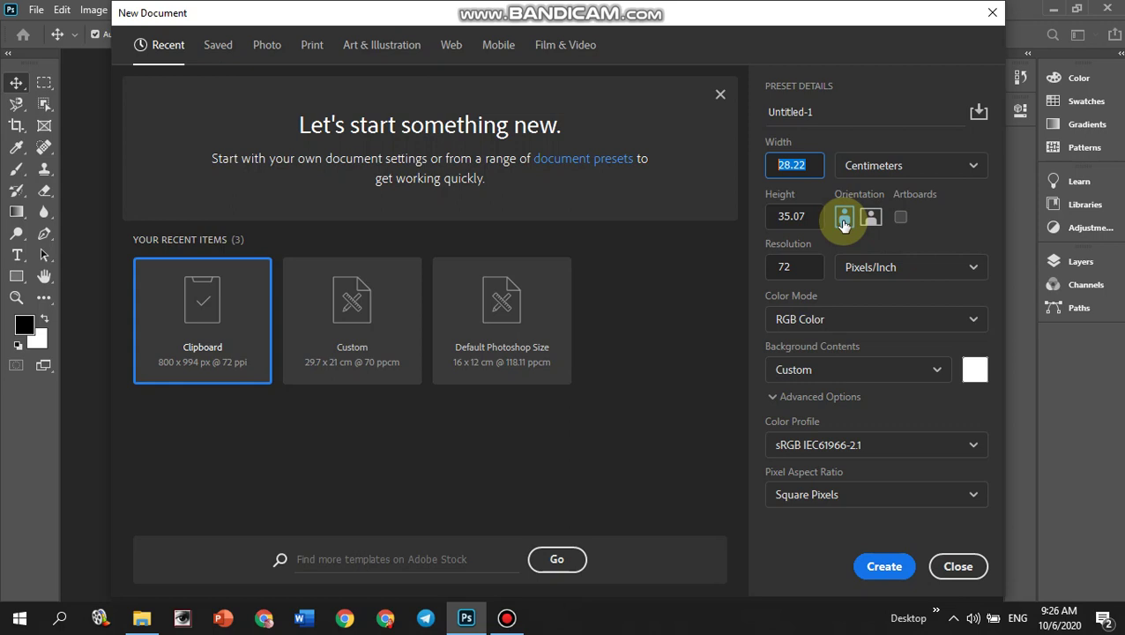
left_click(871, 218)
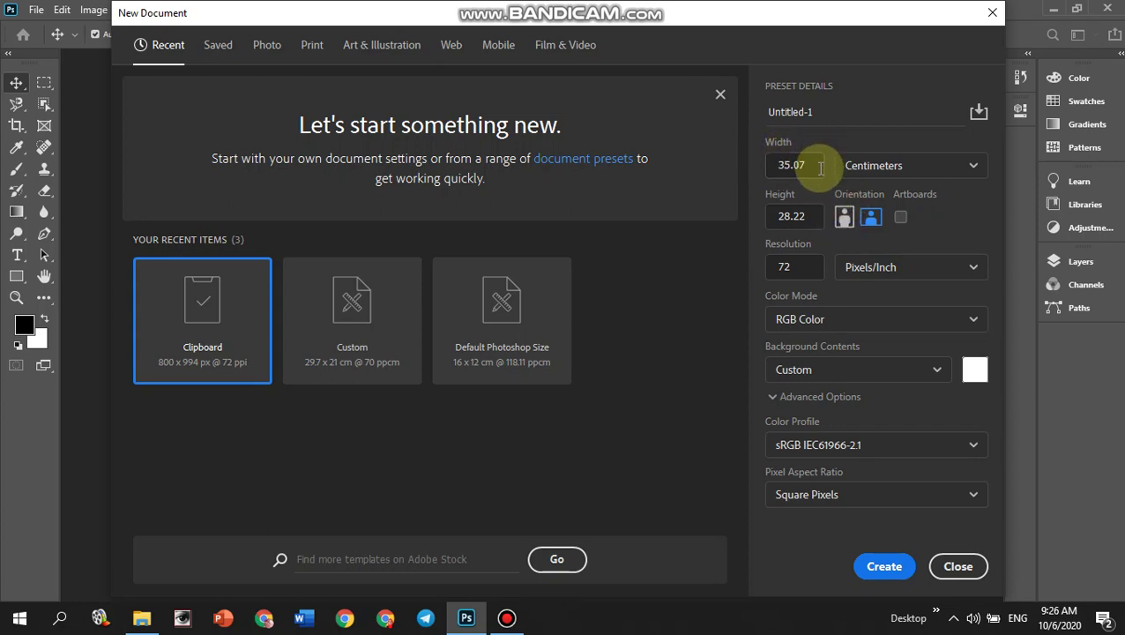
left_click(794, 165)
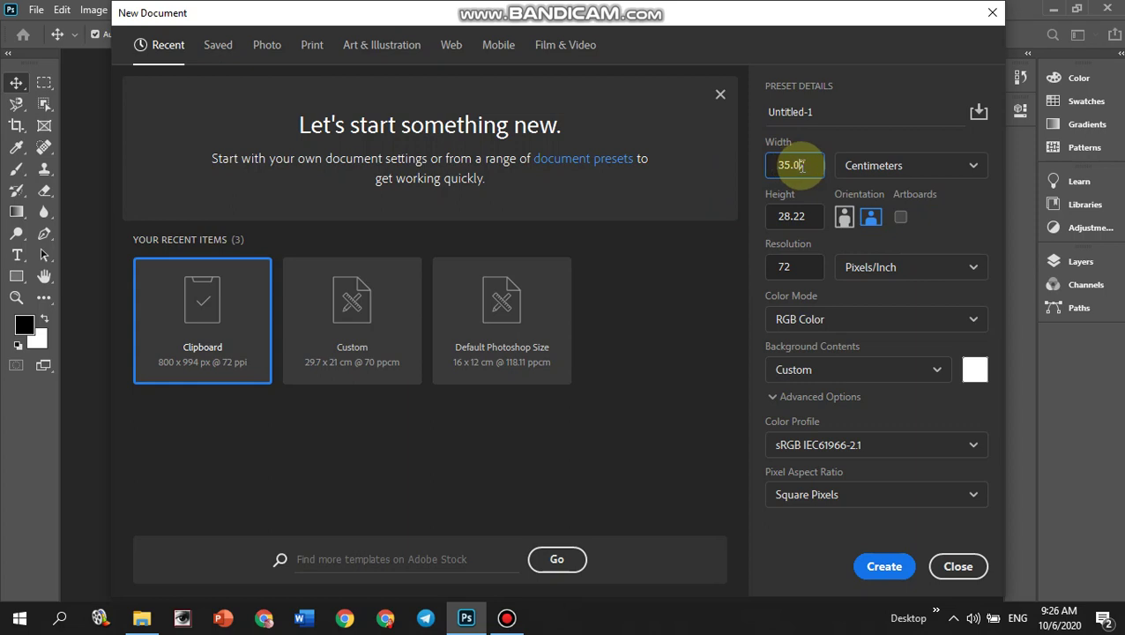
double_click(799, 165)
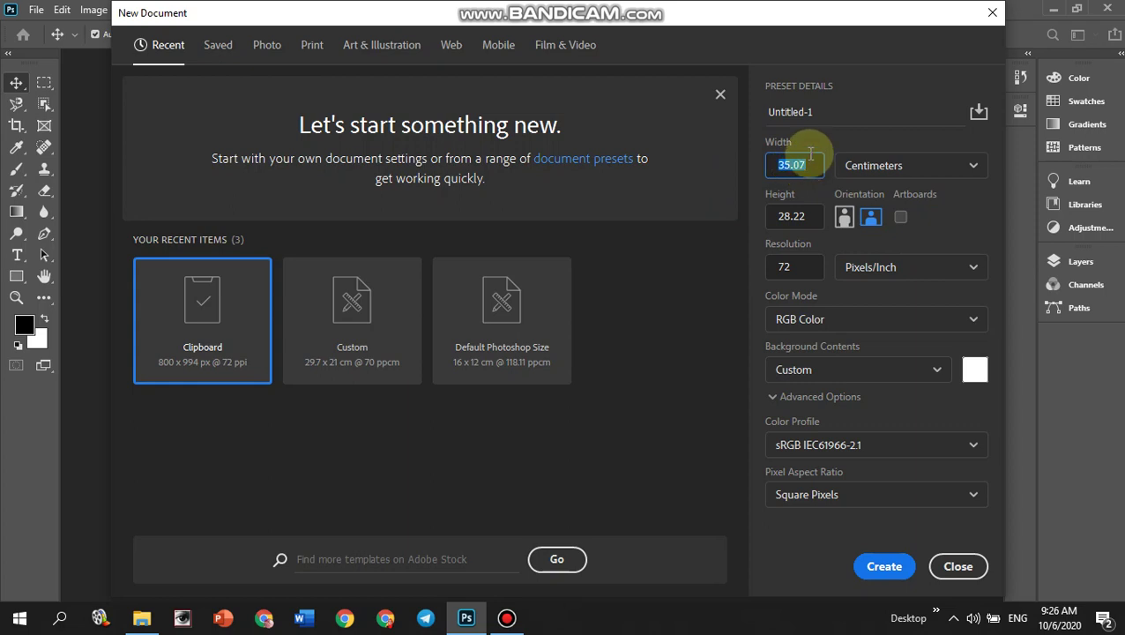
Step: Enter width 29.7 cm, height 21 cm and resolution 70, keeping RGB Color mode
type("20")
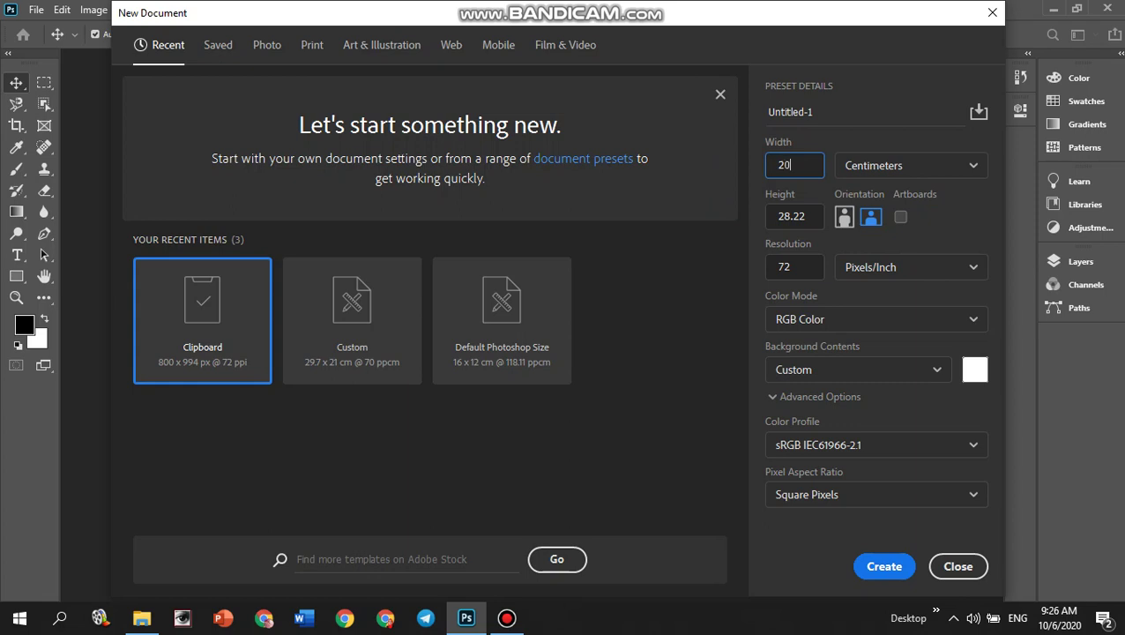
key("BackSpace")
type("9")
type(".7")
double_click(809, 218)
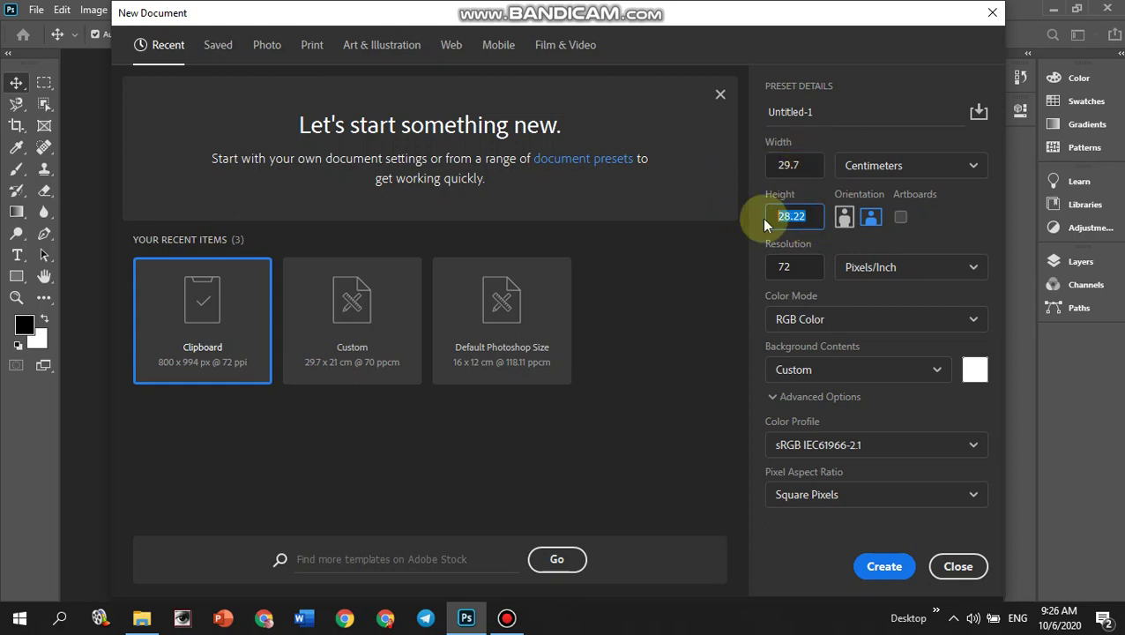
type("21")
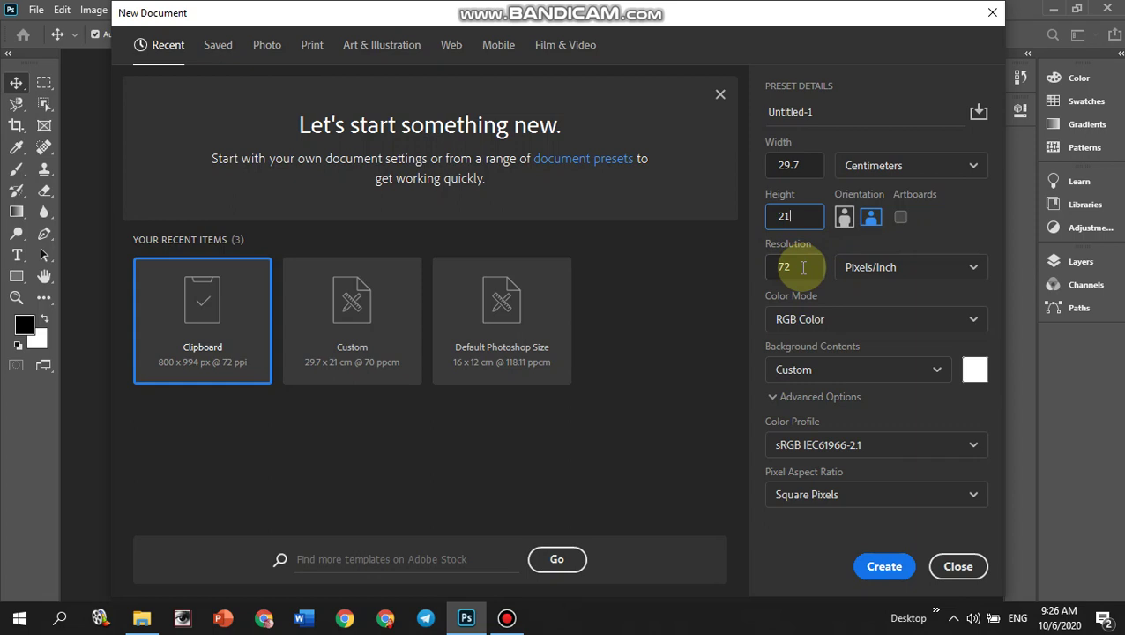
left_click_drag(804, 267, 755, 266)
type("7")
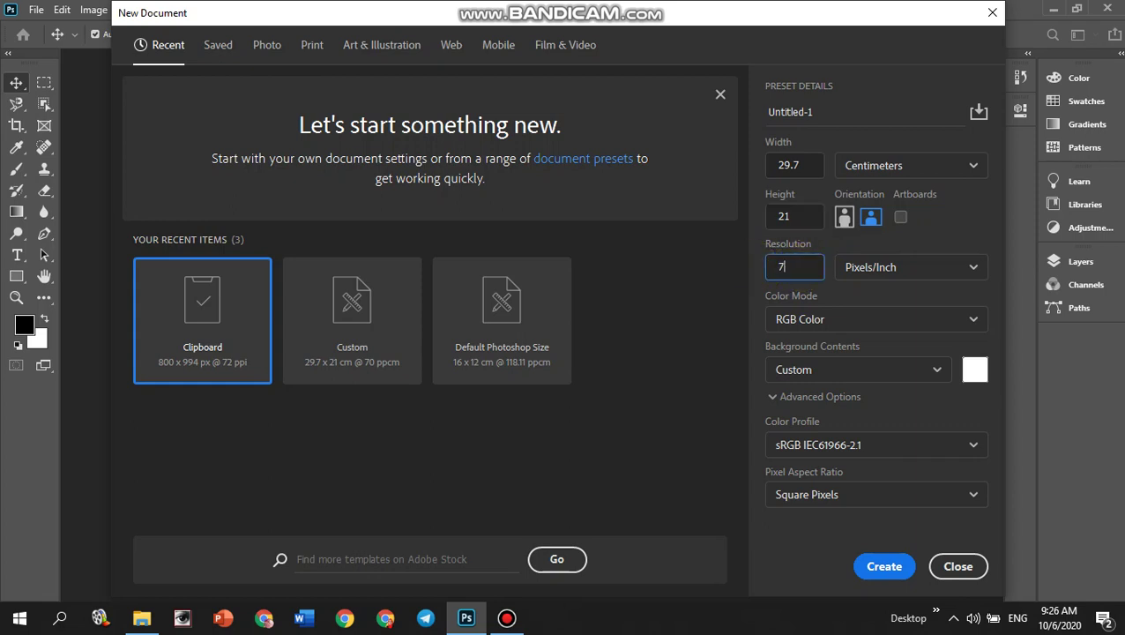
type("0")
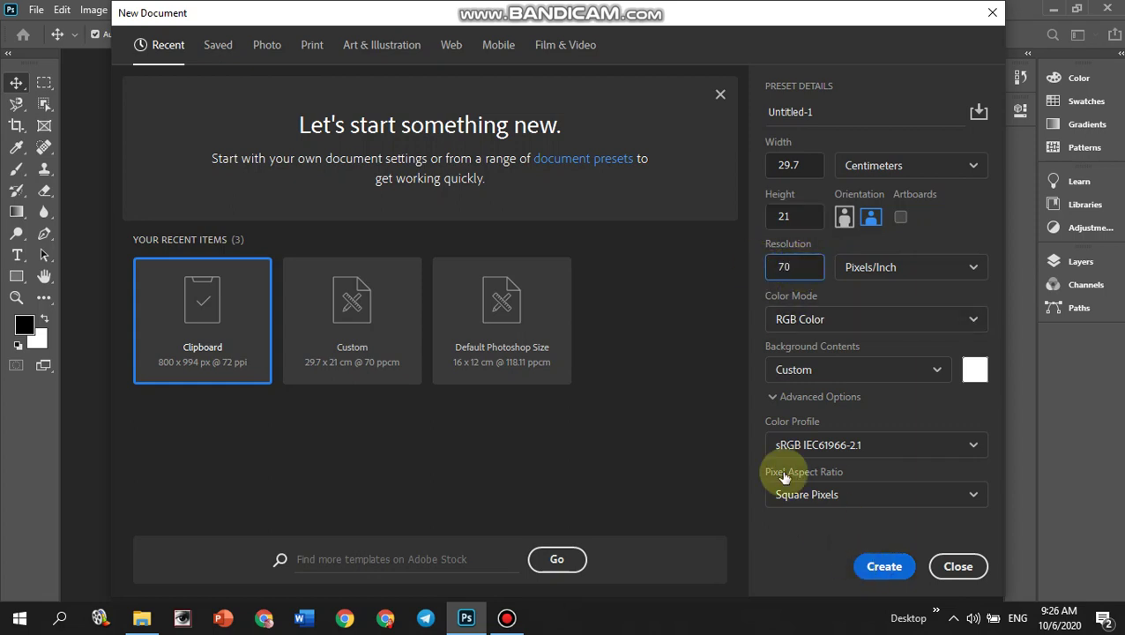
left_click(851, 321)
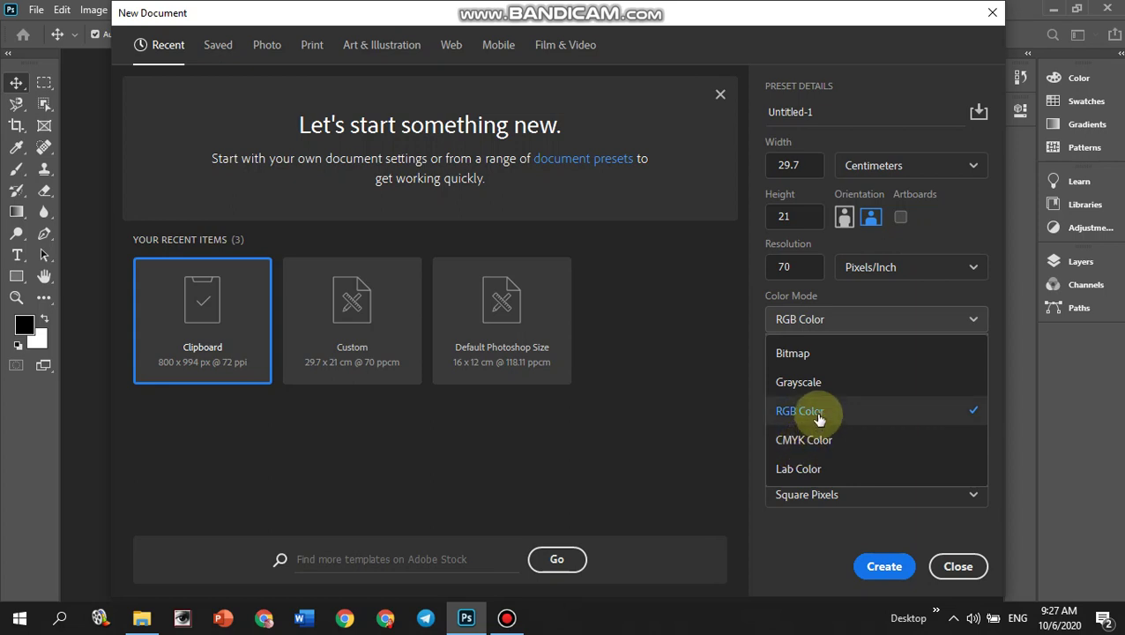
left_click(819, 418)
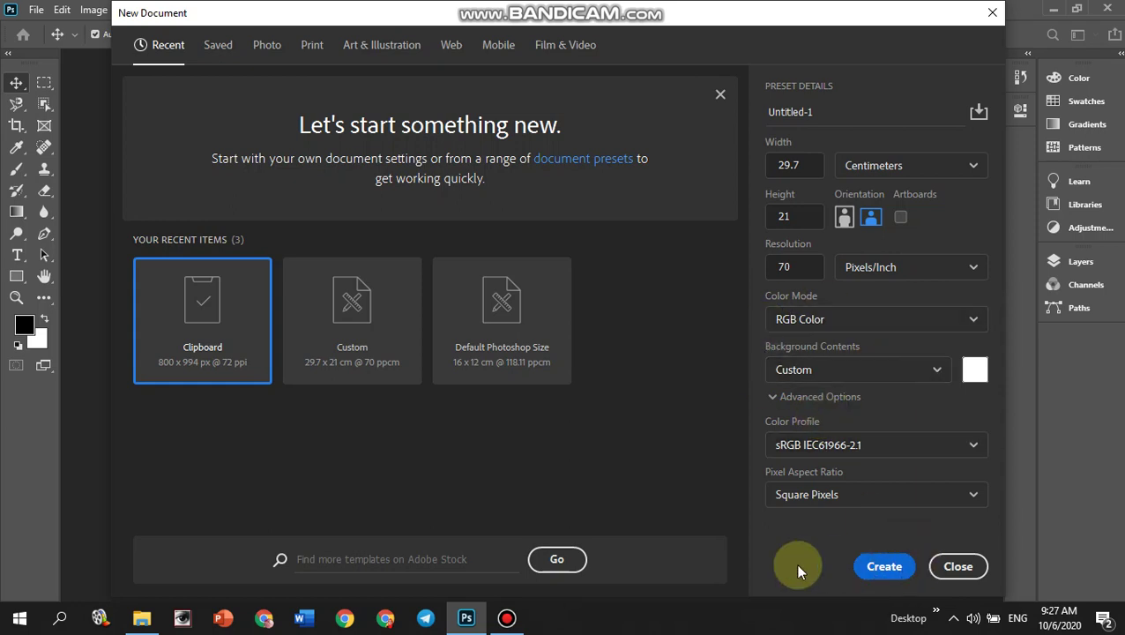
Step: Create Untitled-1 and check its image size is 819 × 579 px at 70 ppi
left_click(886, 573)
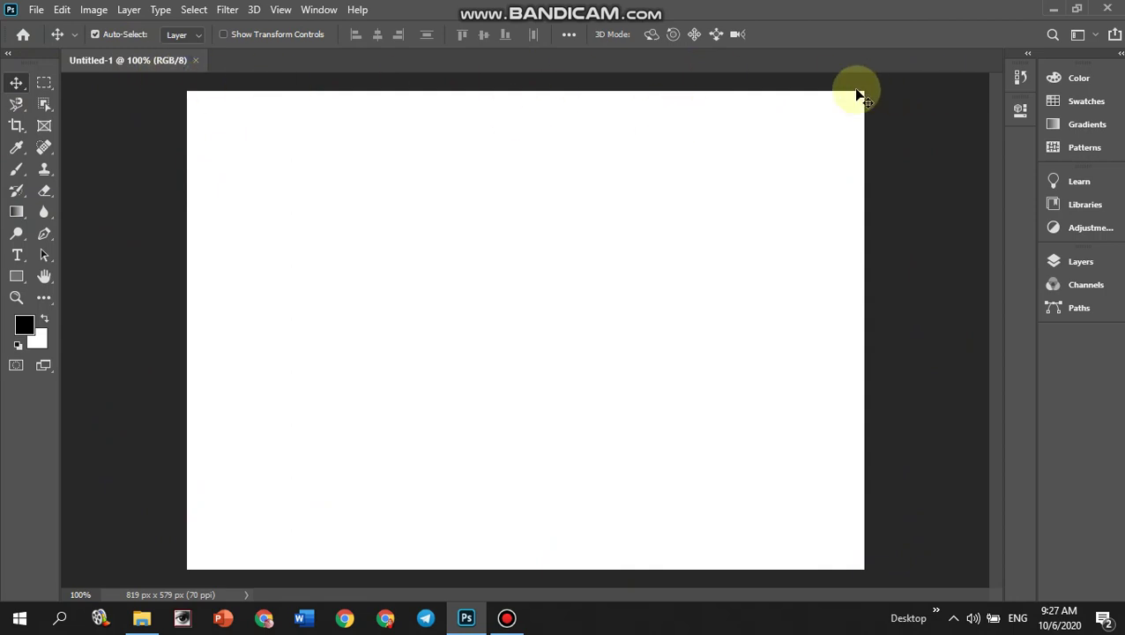
left_click(91, 9)
left_click(131, 131)
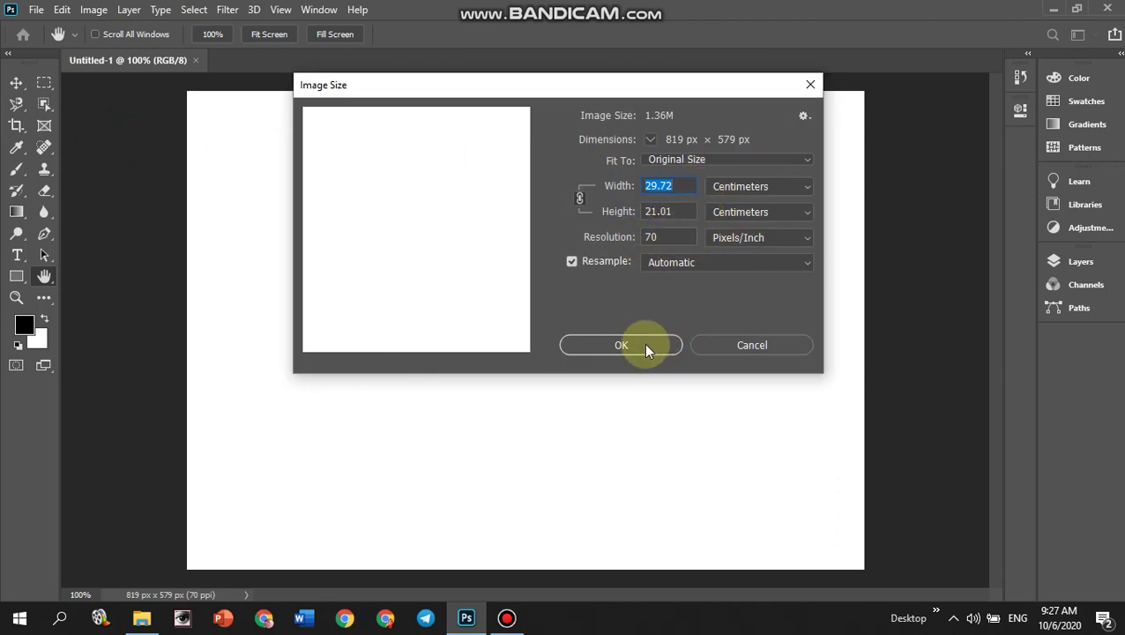
left_click(642, 343)
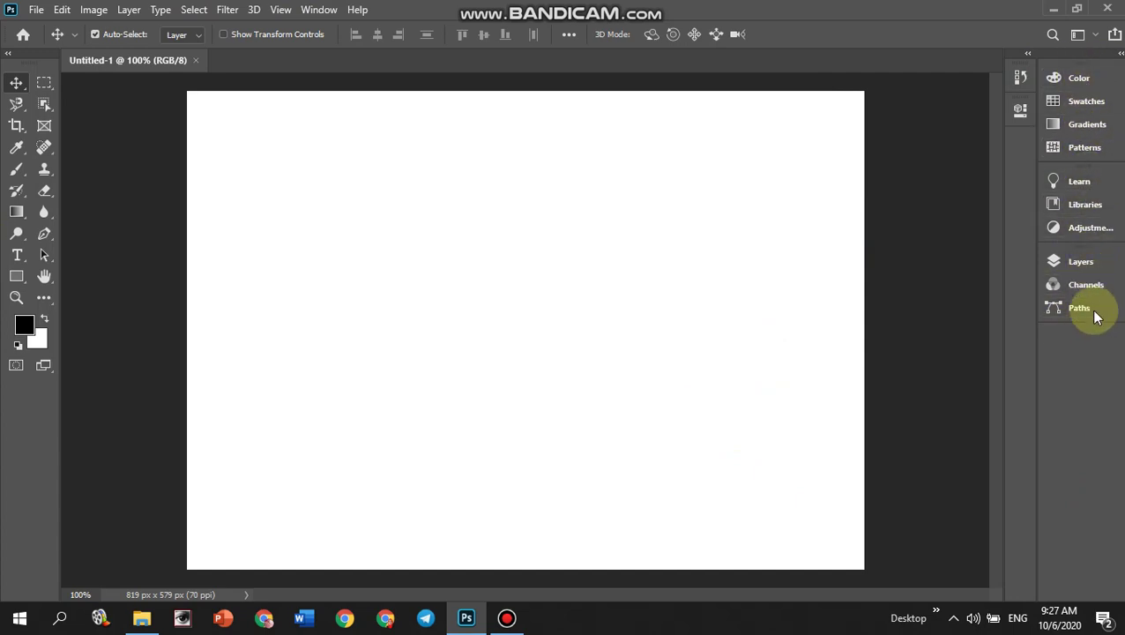
Step: Unlock the Background layer by converting it to a normal layer named 'background'
left_click(1063, 266)
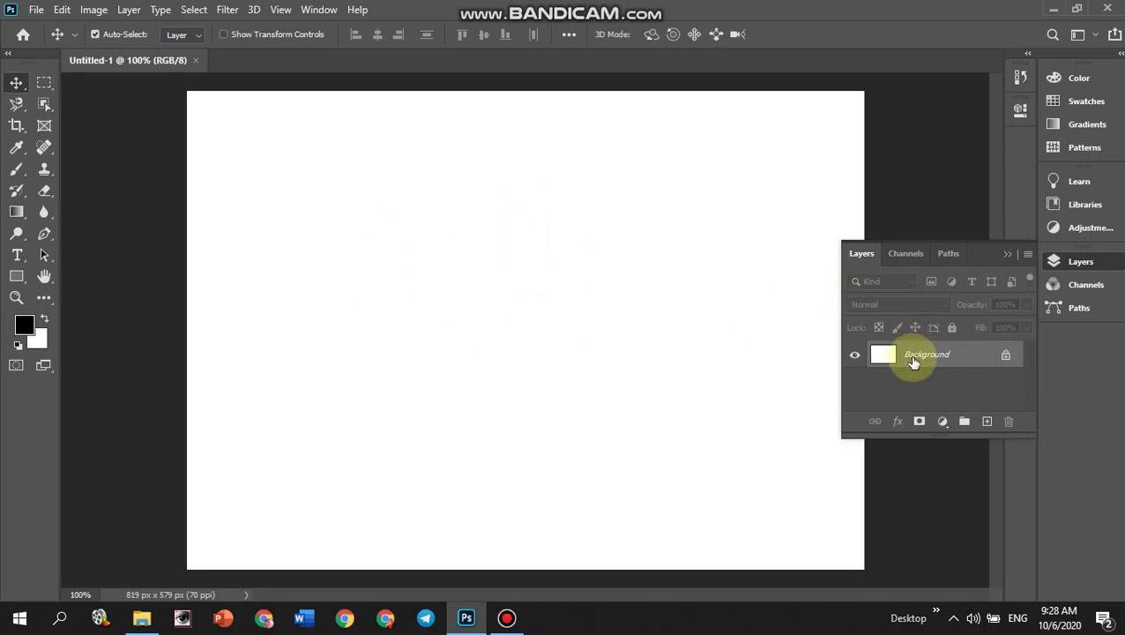
double_click(973, 358)
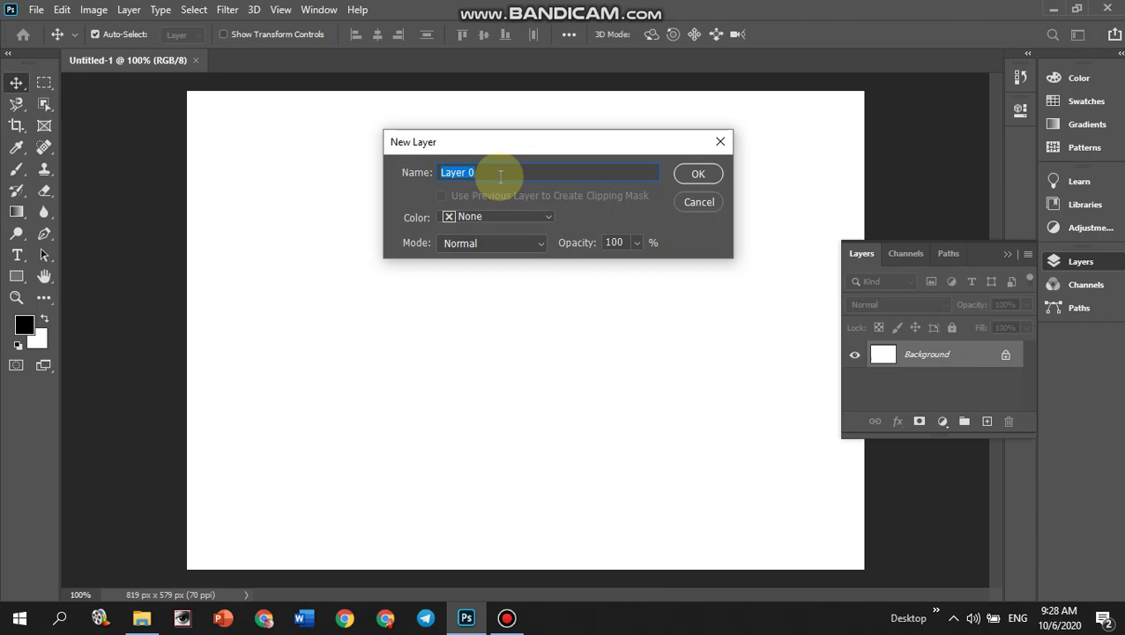
type("back")
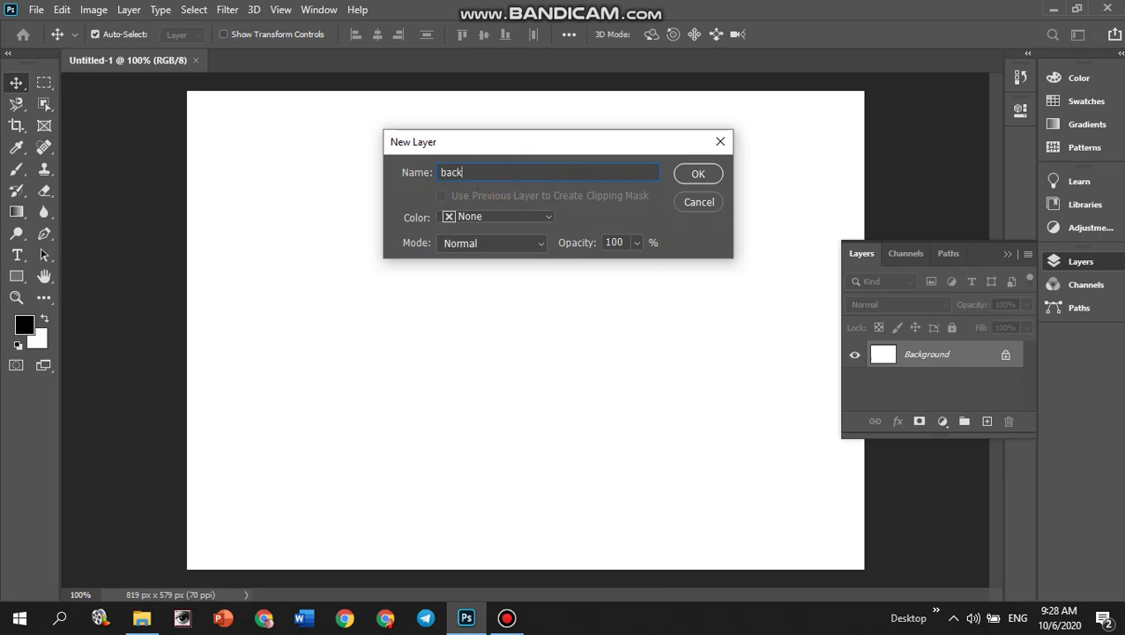
type("ground")
left_click(698, 174)
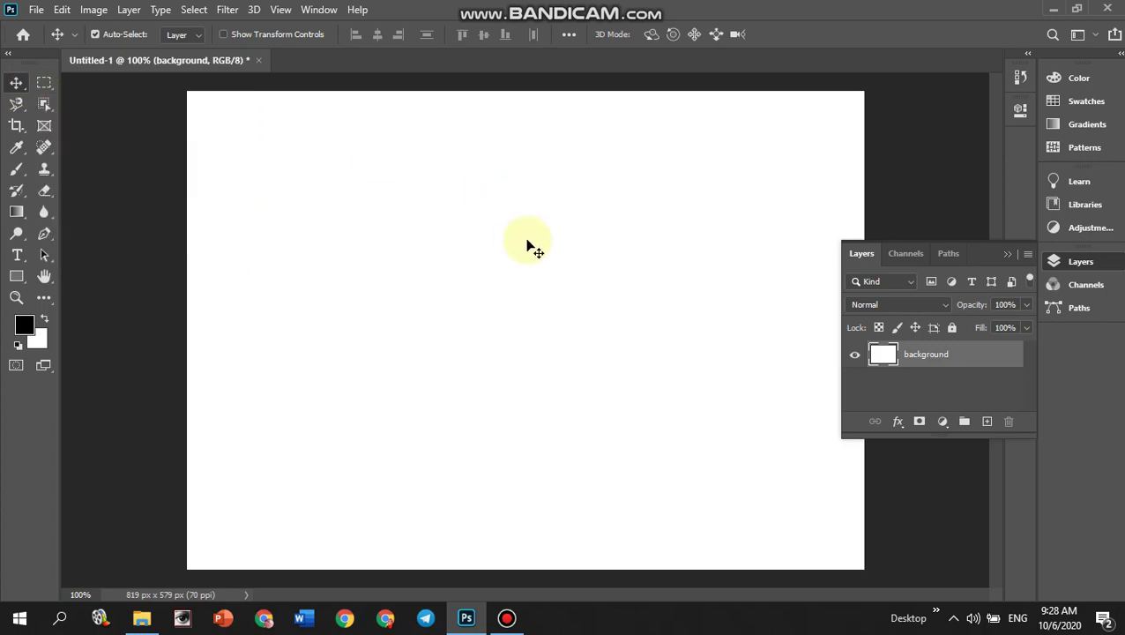
left_click_drag(529, 254, 460, 274)
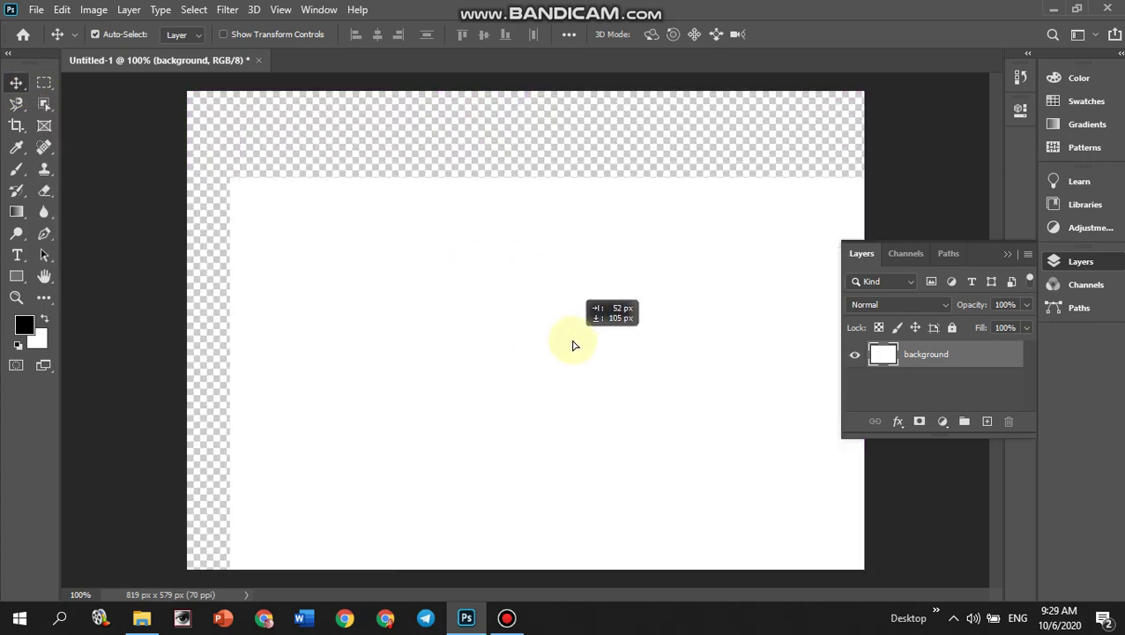
left_click_drag(460, 274, 509, 293)
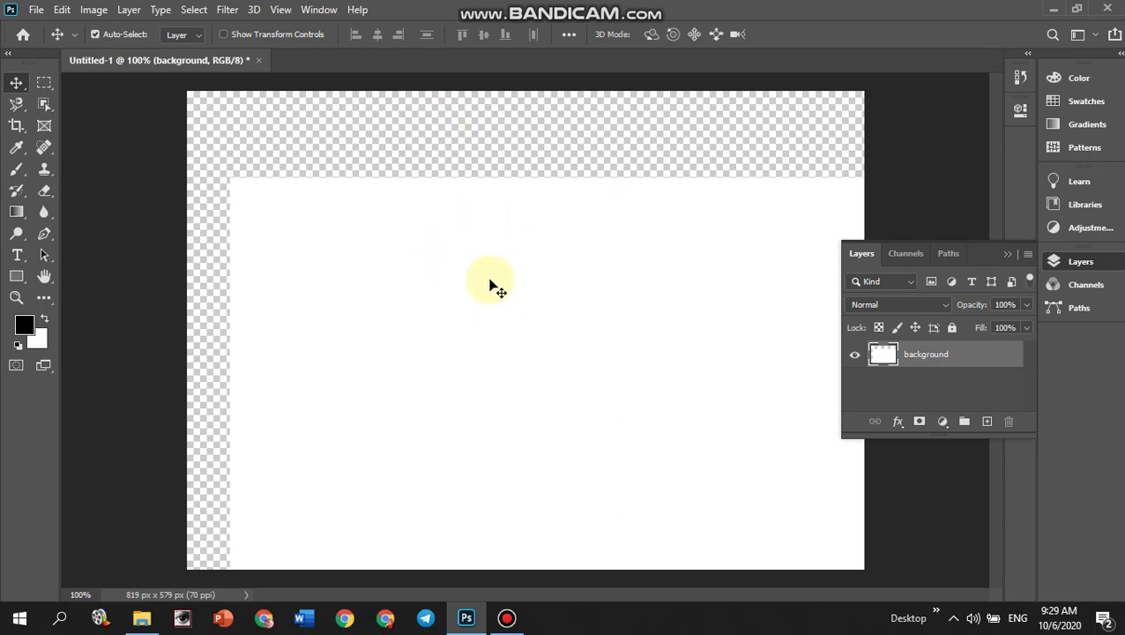
left_click_drag(502, 292, 460, 207)
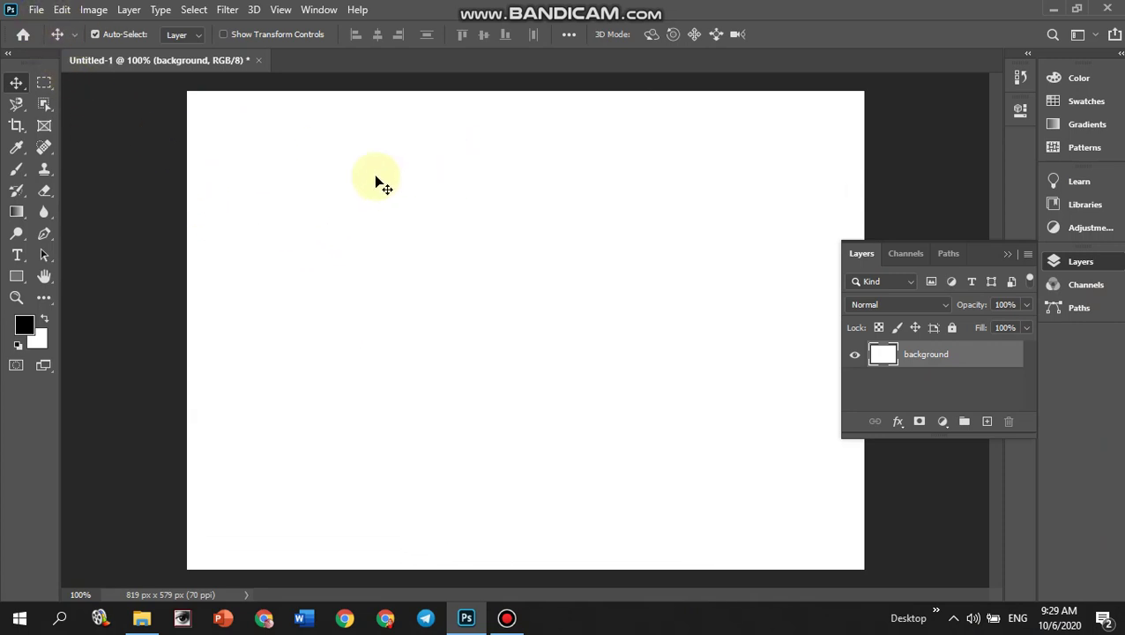
Step: Place the TUDUNG_MERAH portrait image as a linked layer in Untitled-1
left_click(36, 10)
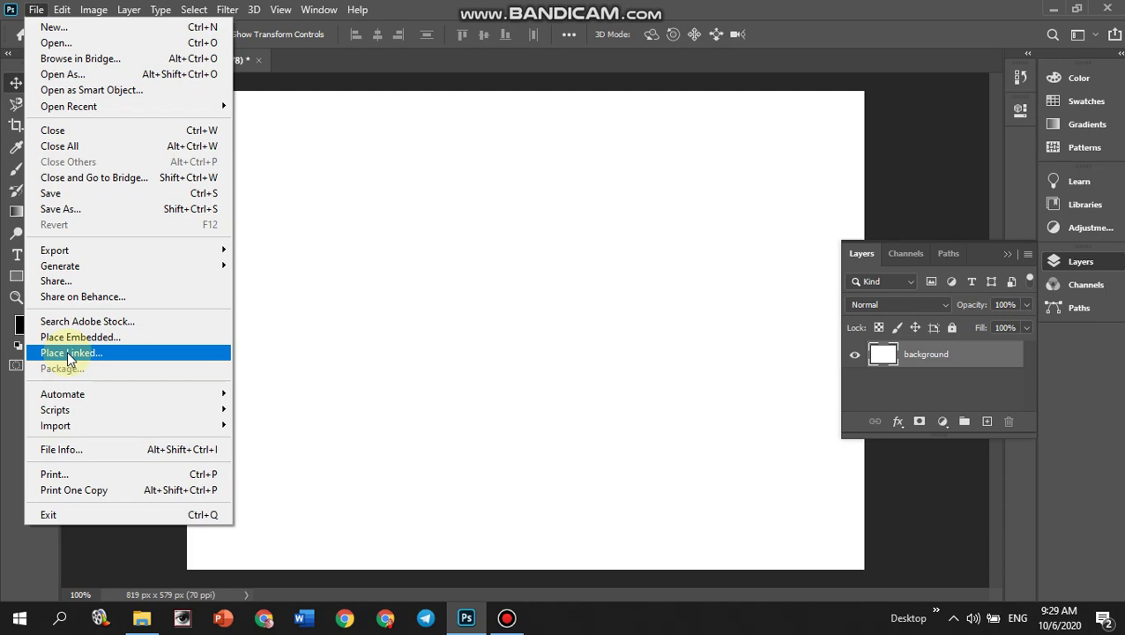
left_click(70, 356)
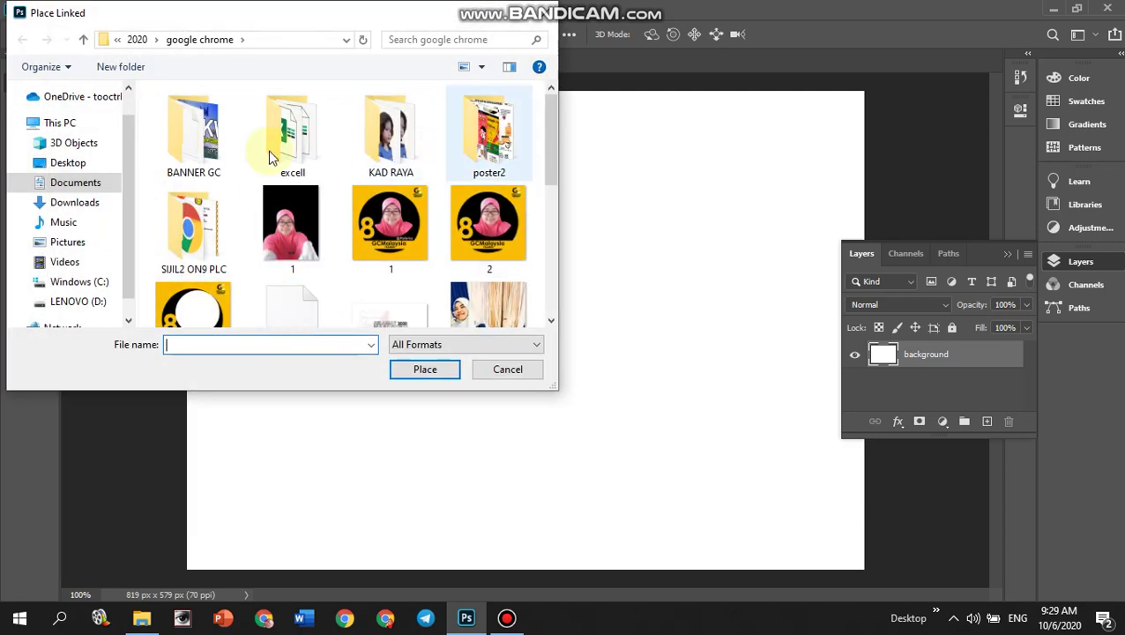
left_click_drag(552, 138, 545, 268)
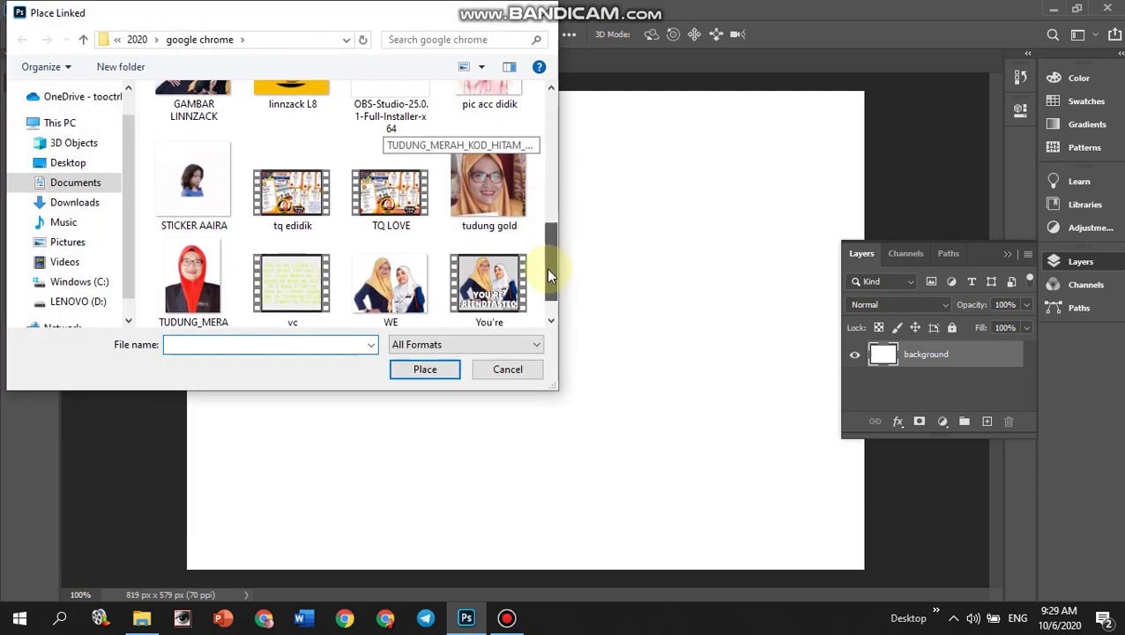
left_click(196, 289)
left_click(423, 370)
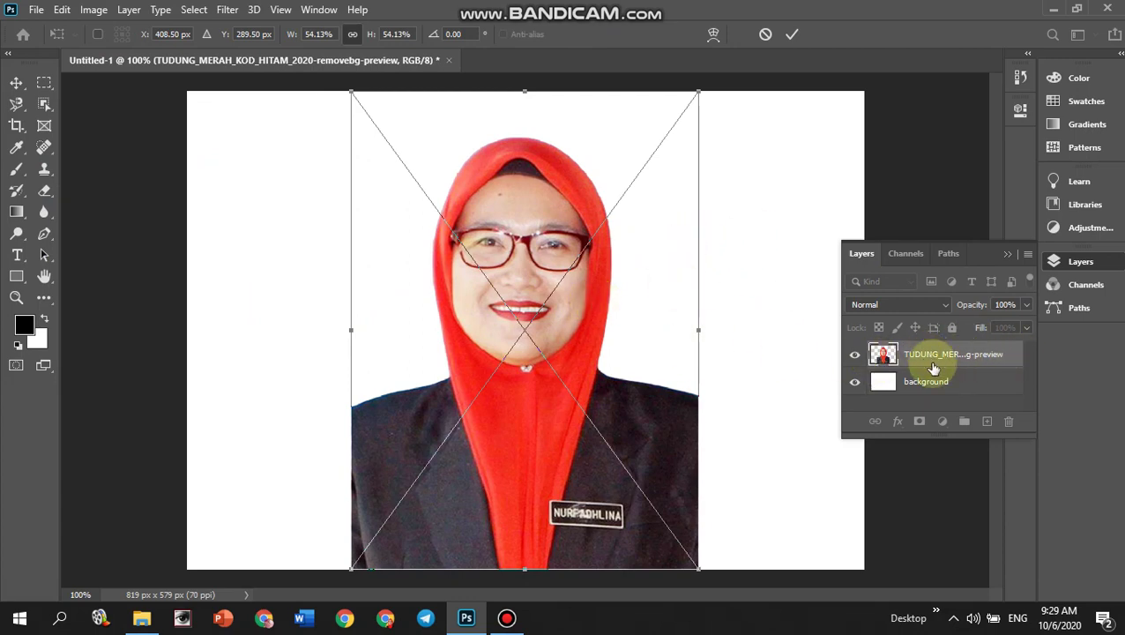
Step: Commit the placed portrait and leave its layer hidden
left_click(857, 361)
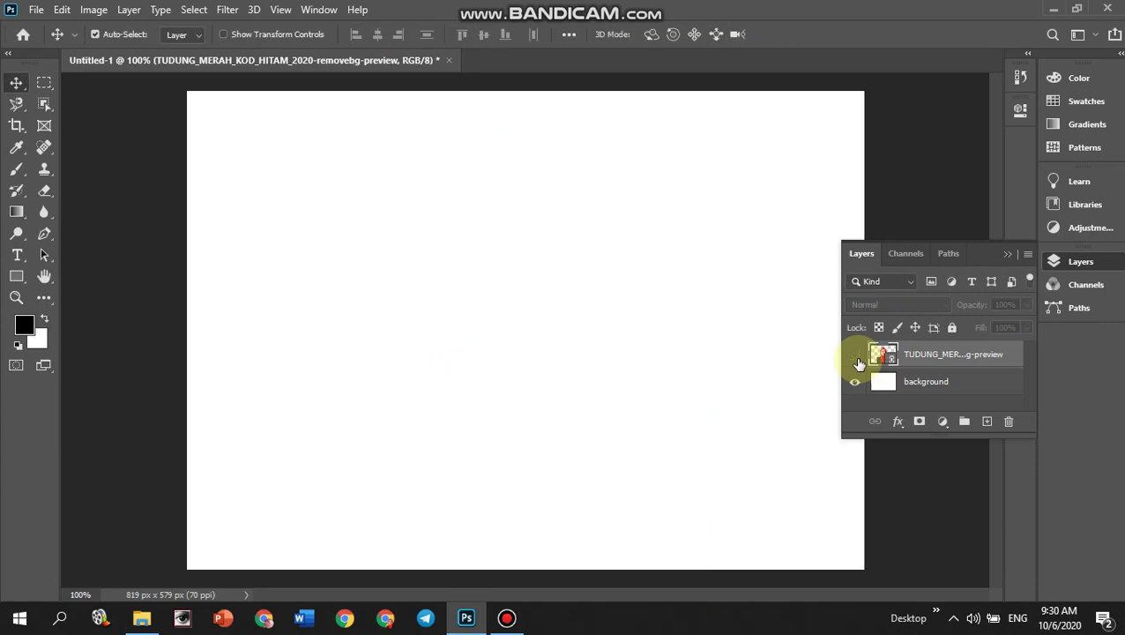
left_click(856, 358)
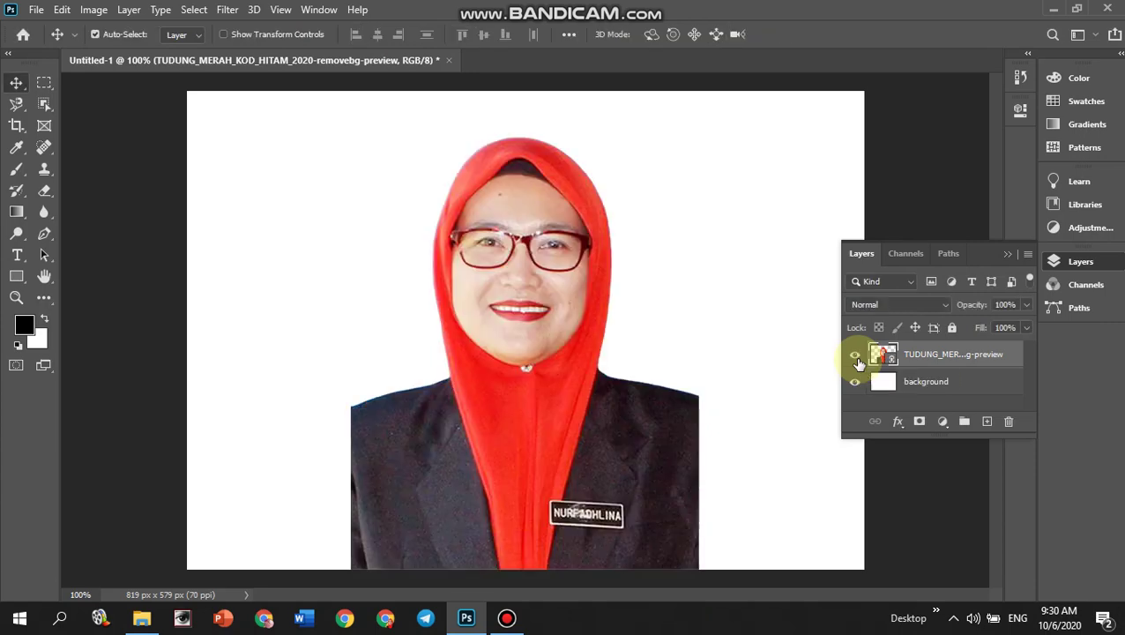
left_click(857, 357)
left_click(857, 357)
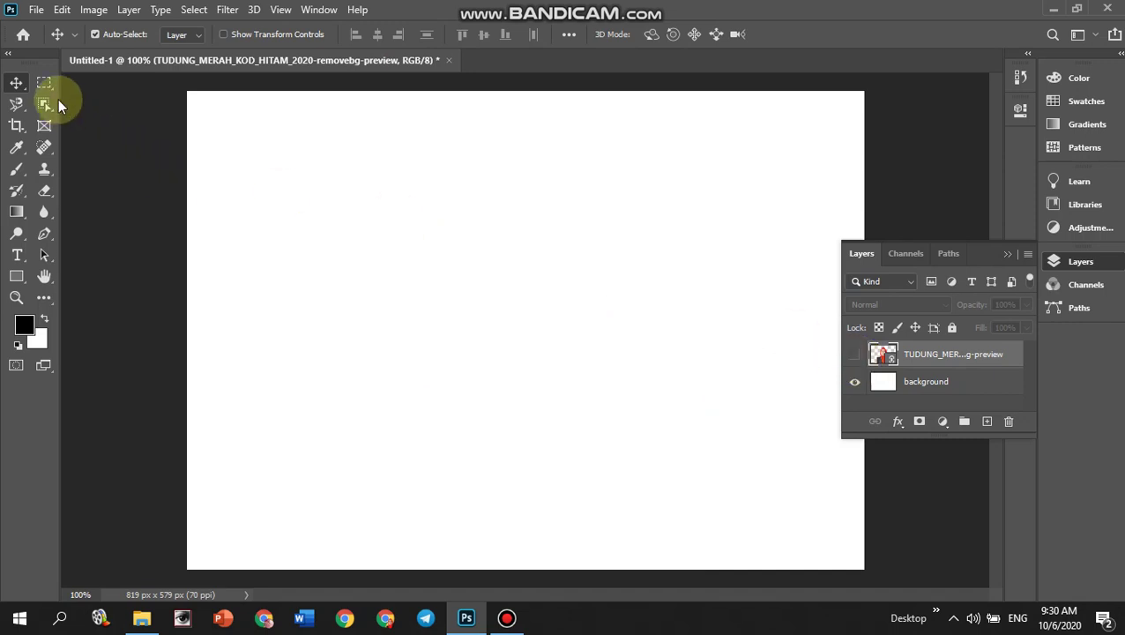
Step: Open TUDUNG_MERAH_KOD_HITAM_2020-removebg-preview.png as a separate 800 × 1100 px document
left_click(39, 10)
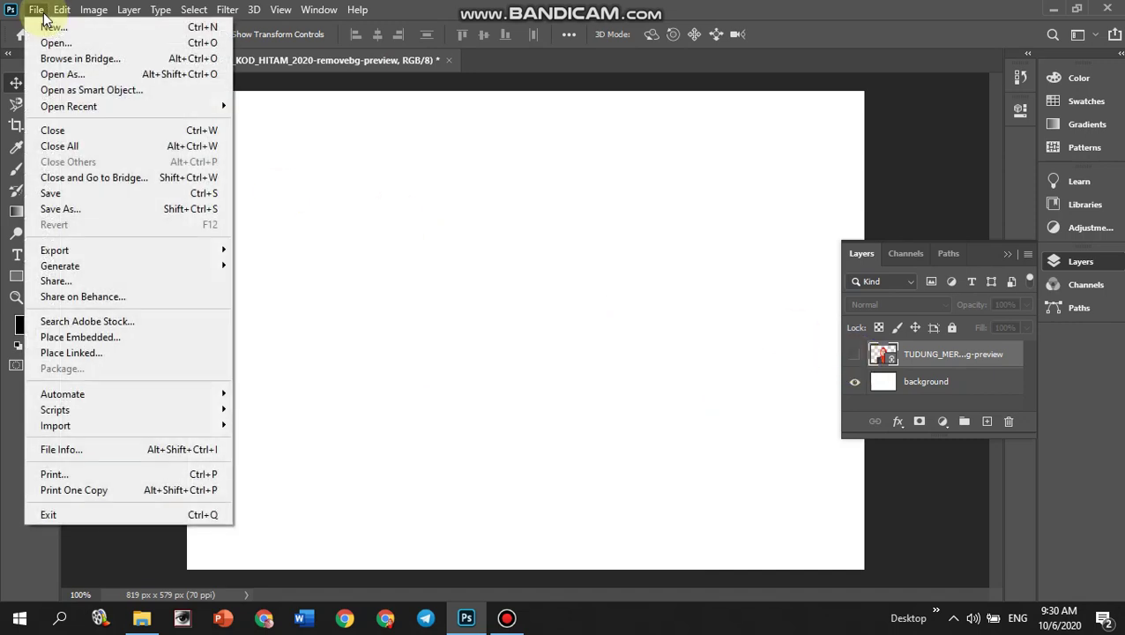
left_click(53, 43)
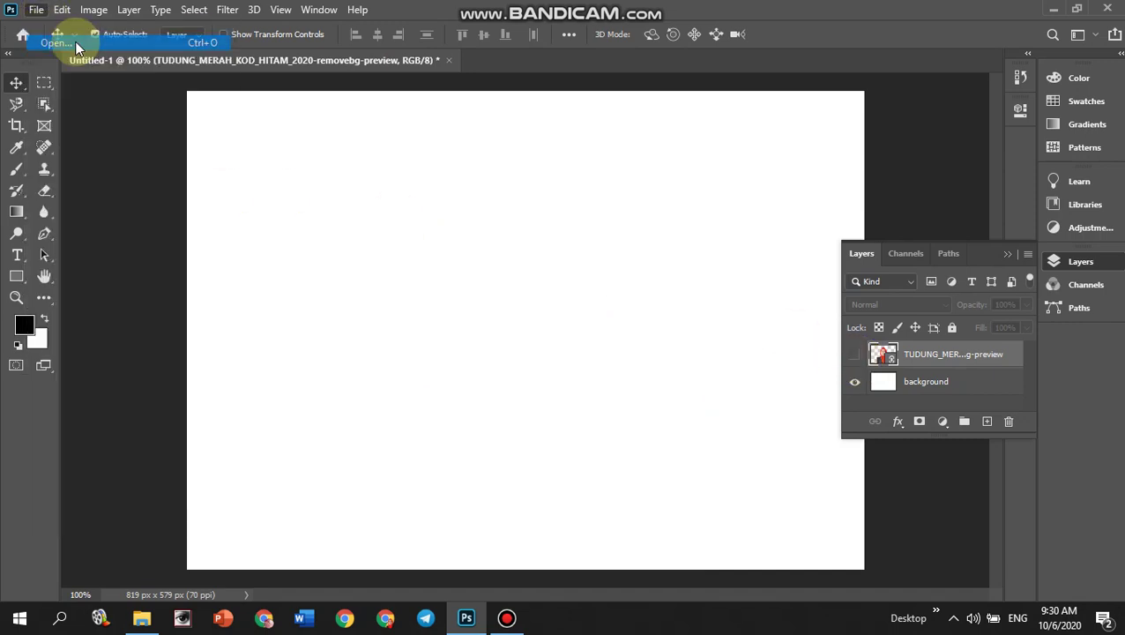
scroll(379, 247, "down", 3)
scroll(265, 246, "down", 2)
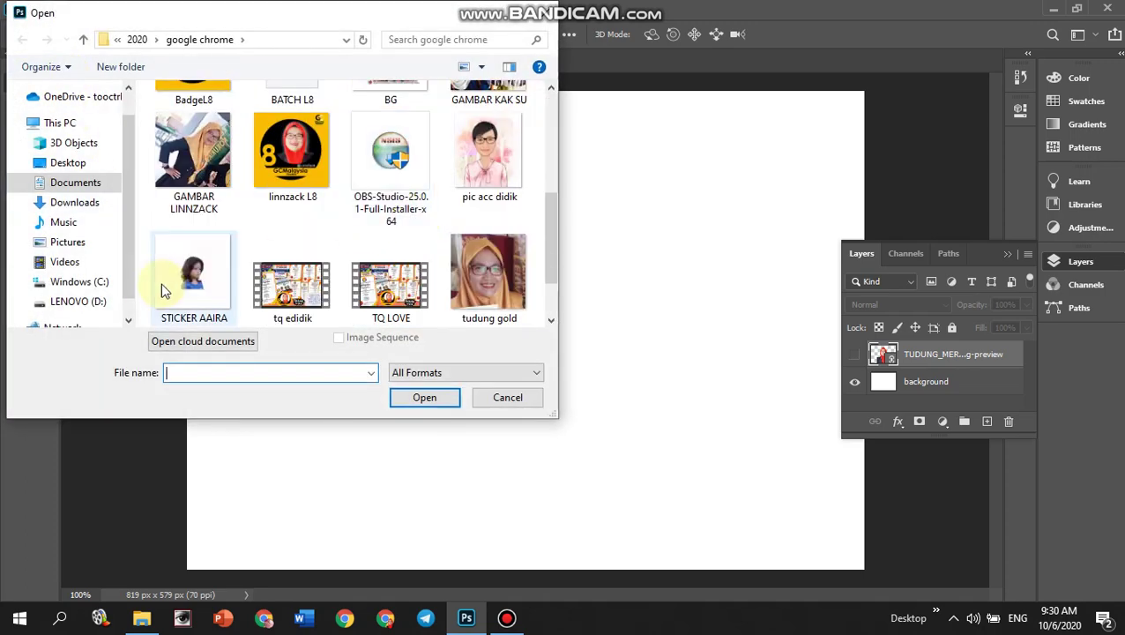
scroll(226, 257, "down", 1)
left_click(190, 252)
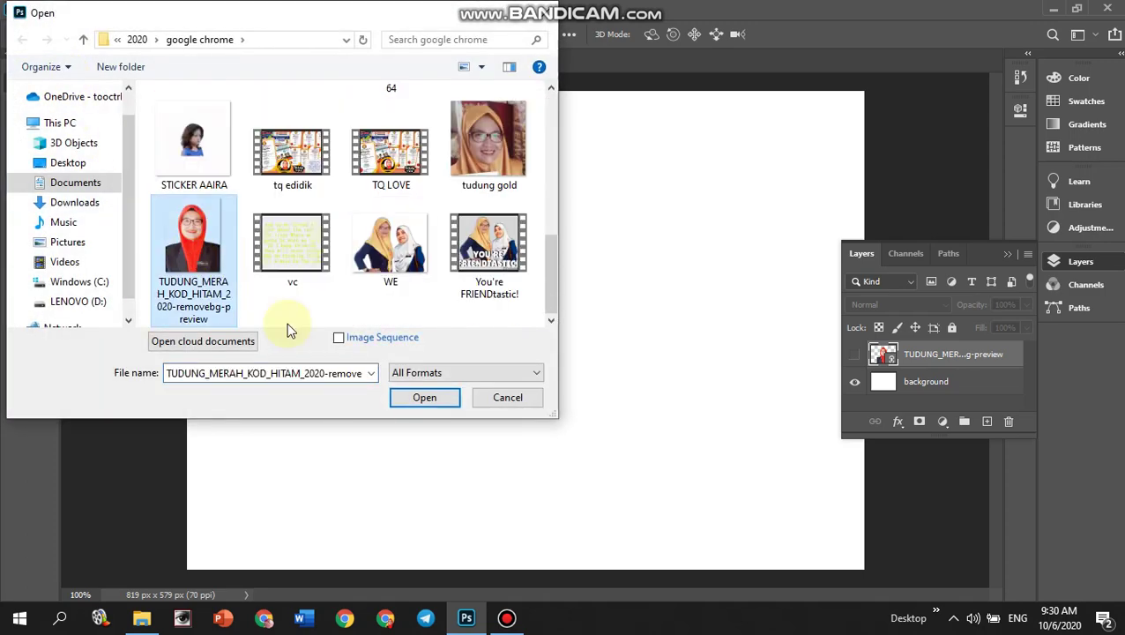
left_click(407, 399)
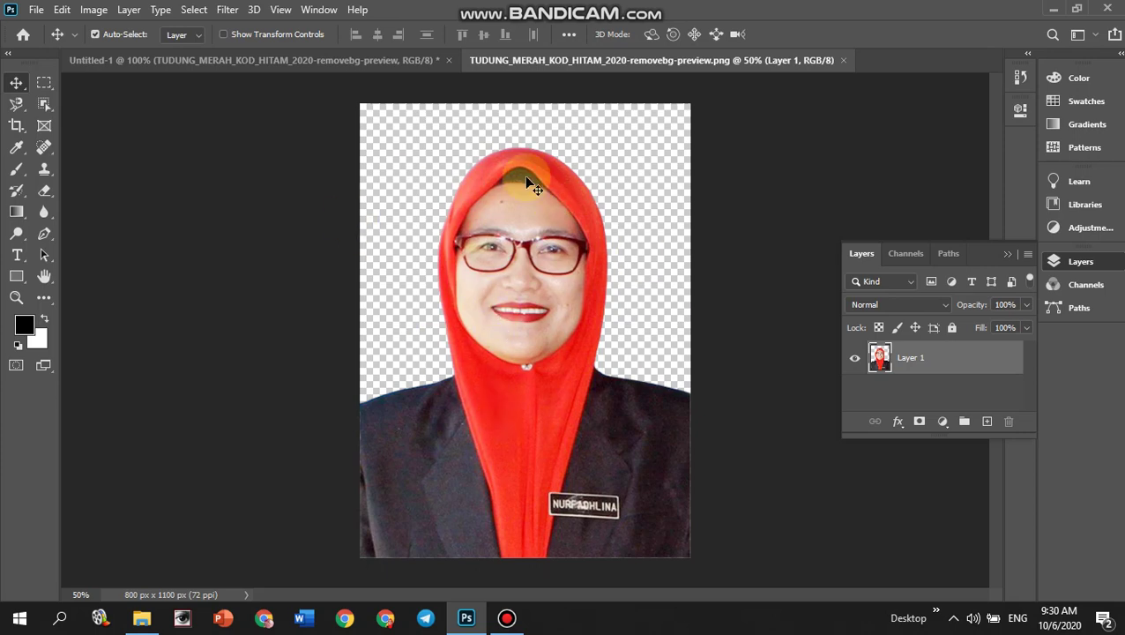
Step: Drag the placed portrait layer in Untitled-1 to the trash, leaving only background
left_click(36, 10)
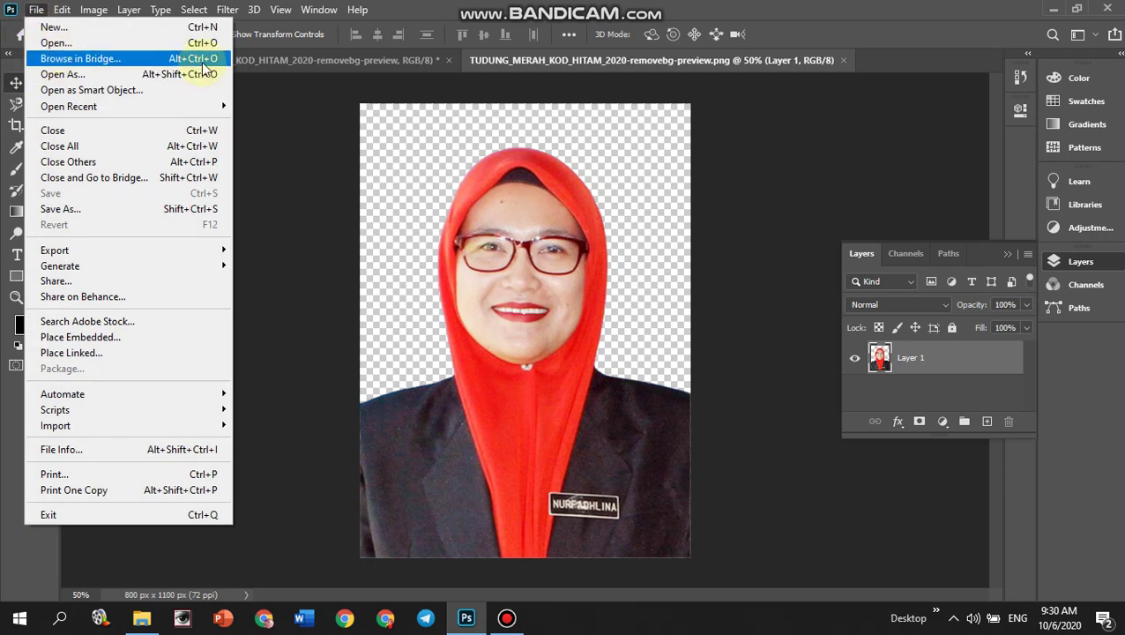
left_click(581, 203)
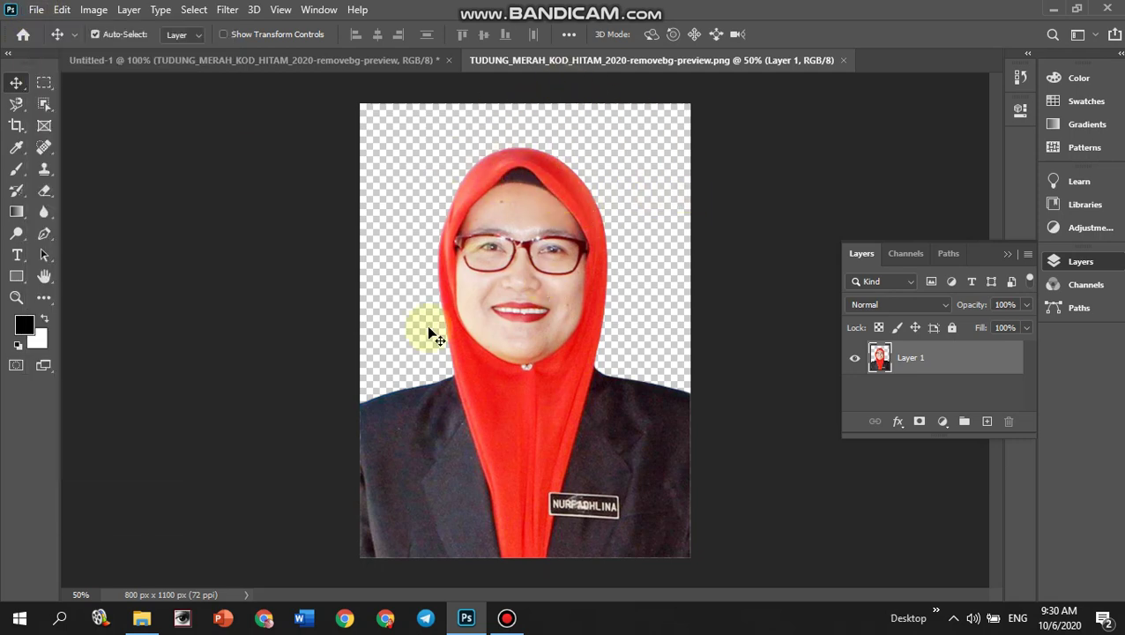
left_click(383, 61)
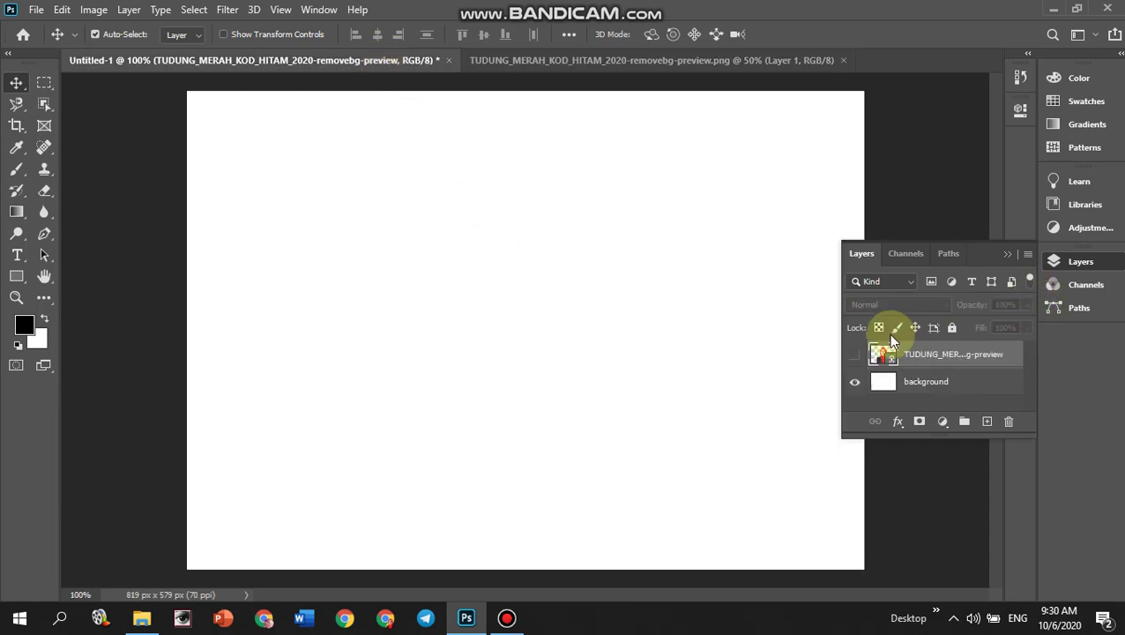
left_click(854, 355)
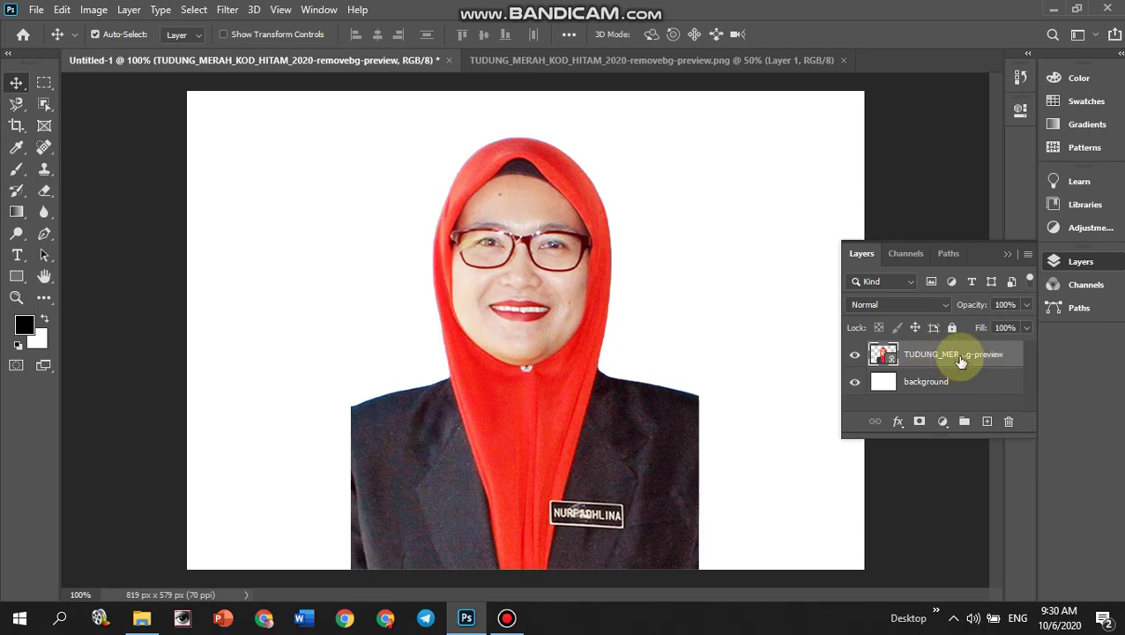
left_click_drag(962, 356, 1010, 421)
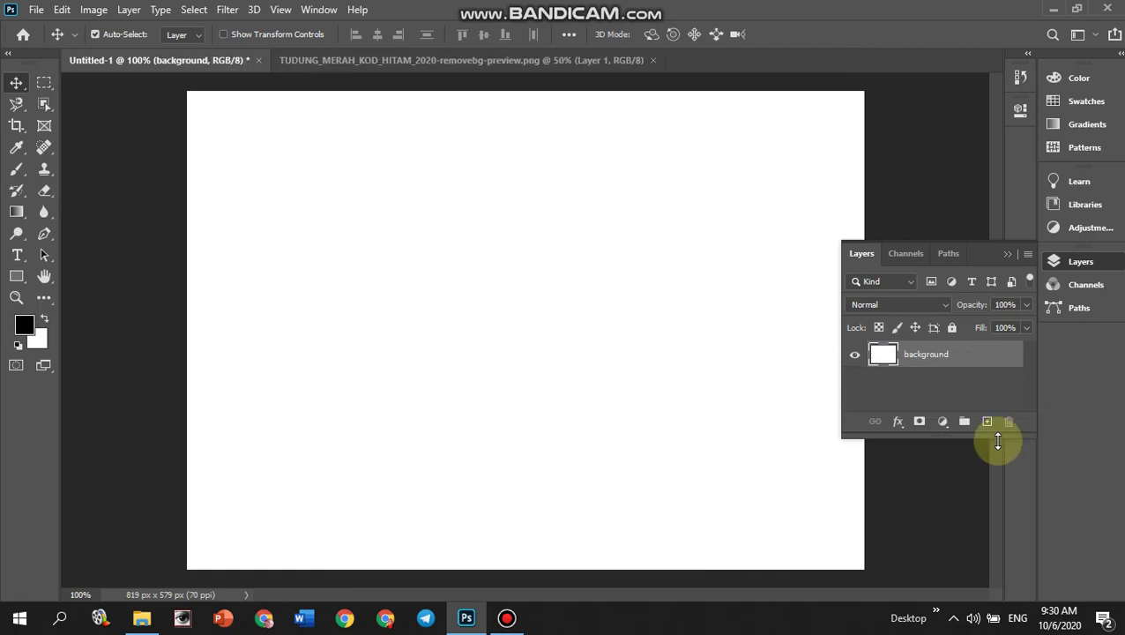
left_click(352, 61)
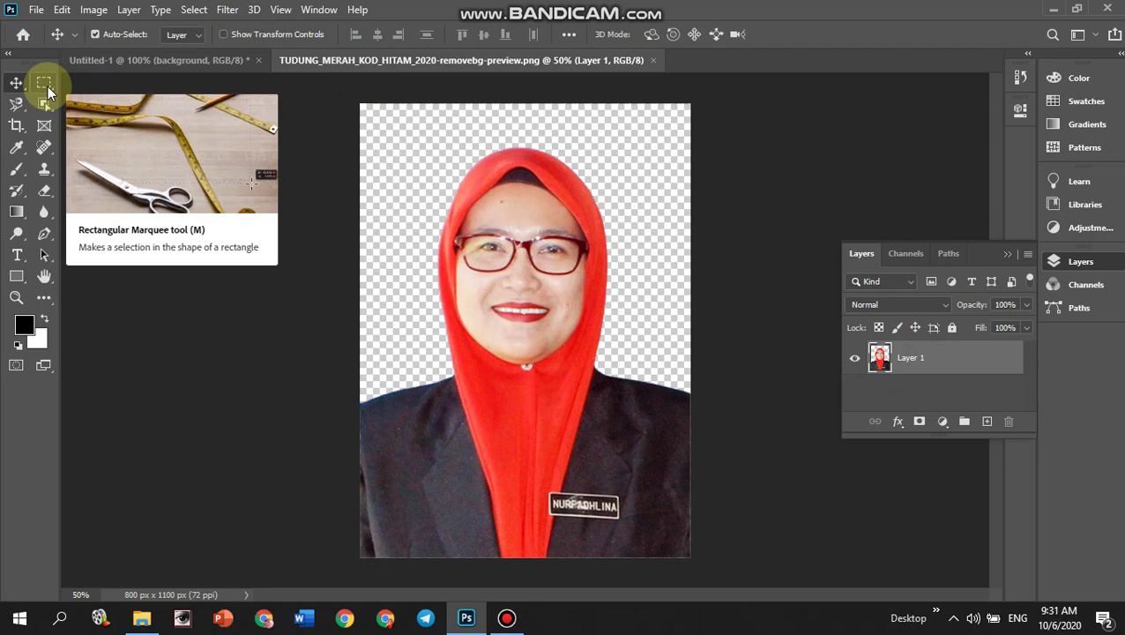
Step: Draw a rectangular marquee around the whole portrait and copy it with Edit > Copy
left_click(48, 87)
right_click(48, 86)
left_click(96, 83)
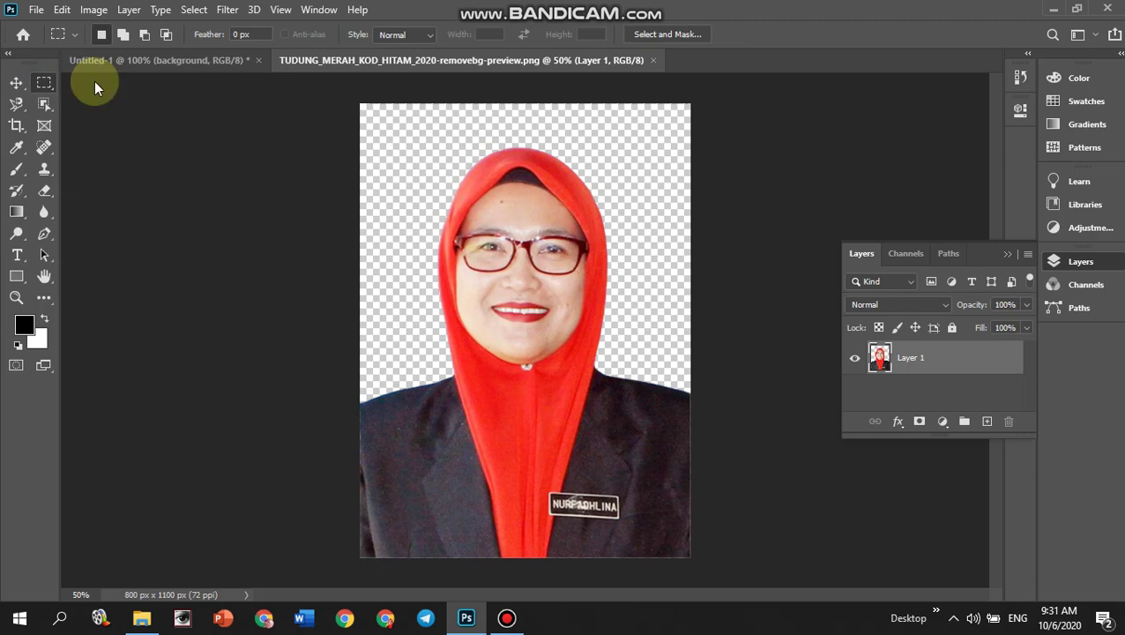
mouse_move(356, 85)
left_mouse_down()
mouse_move(646, 552)
mouse_move(728, 585)
left_mouse_up()
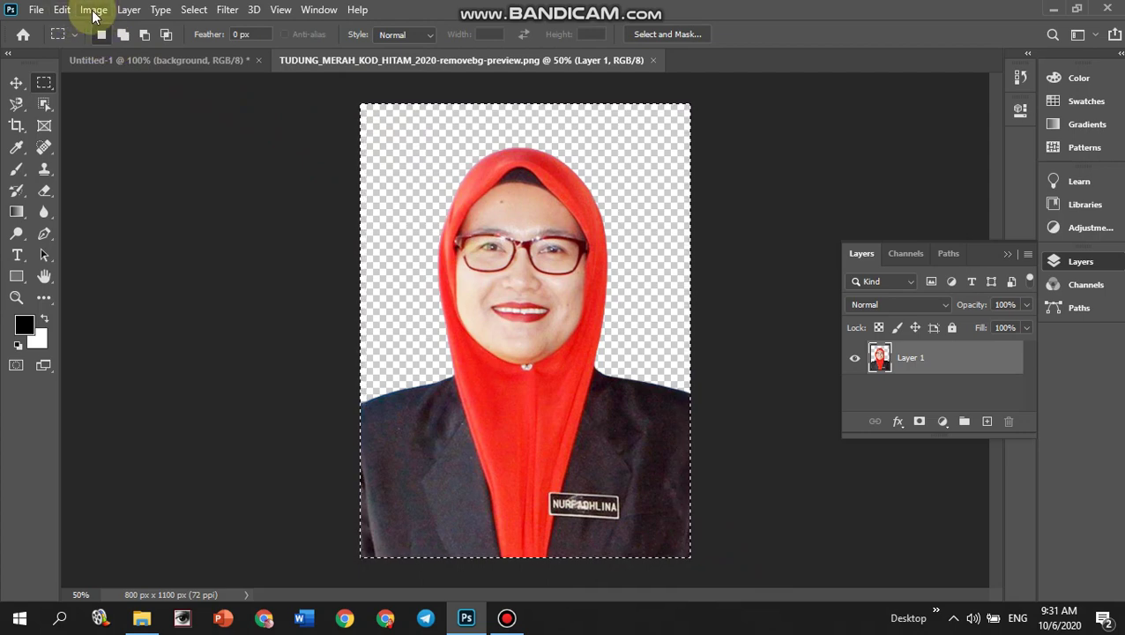
left_click(65, 12)
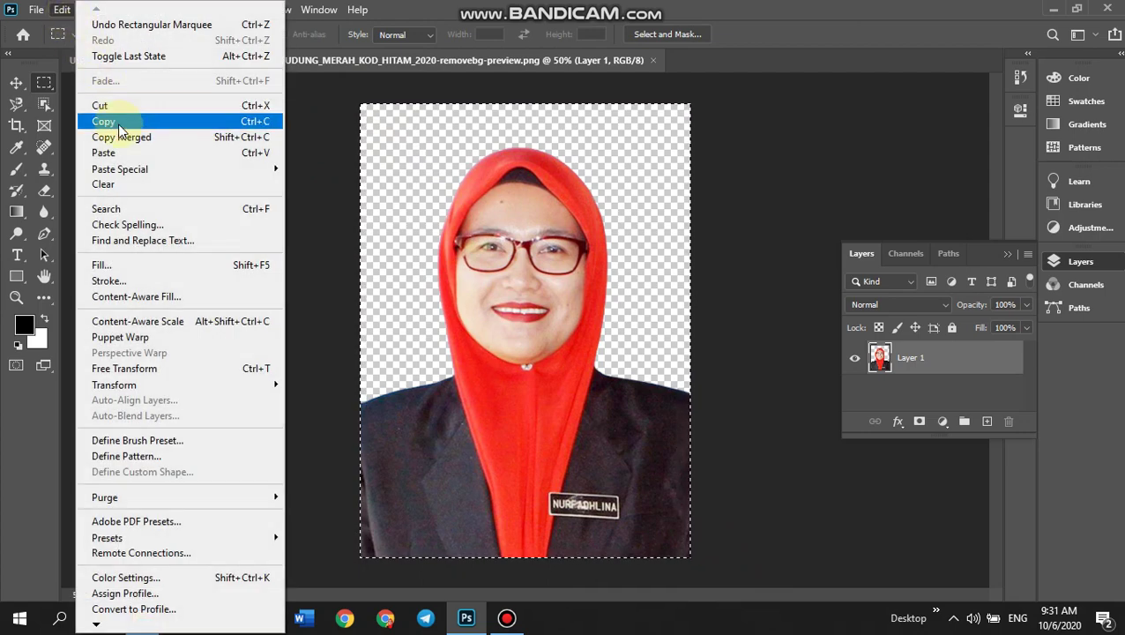
left_click(276, 127)
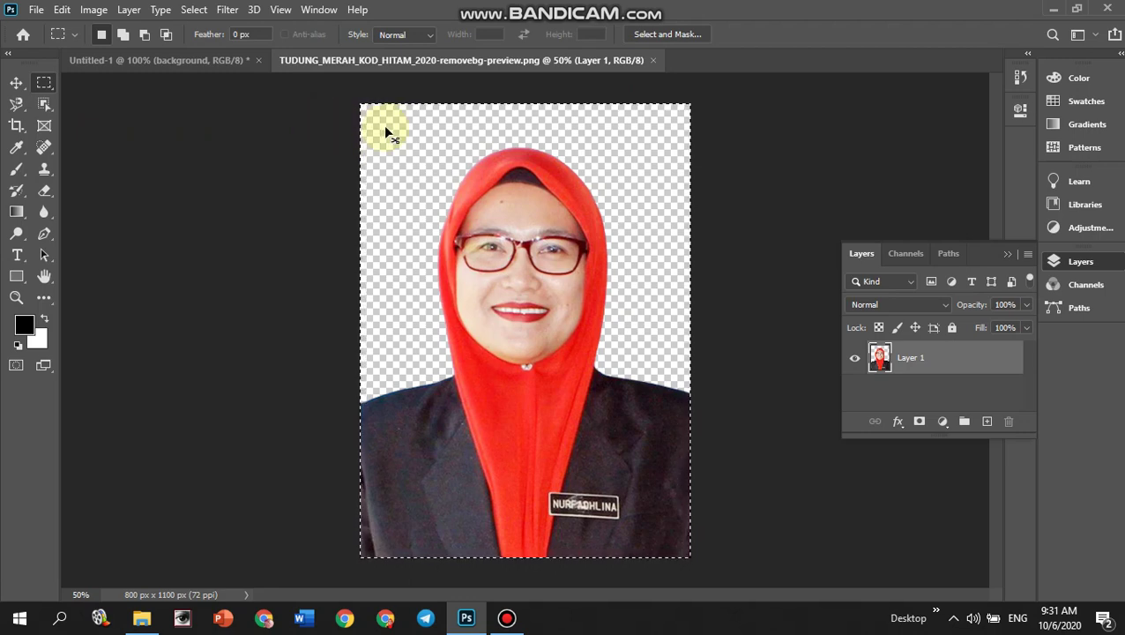
left_click(136, 61)
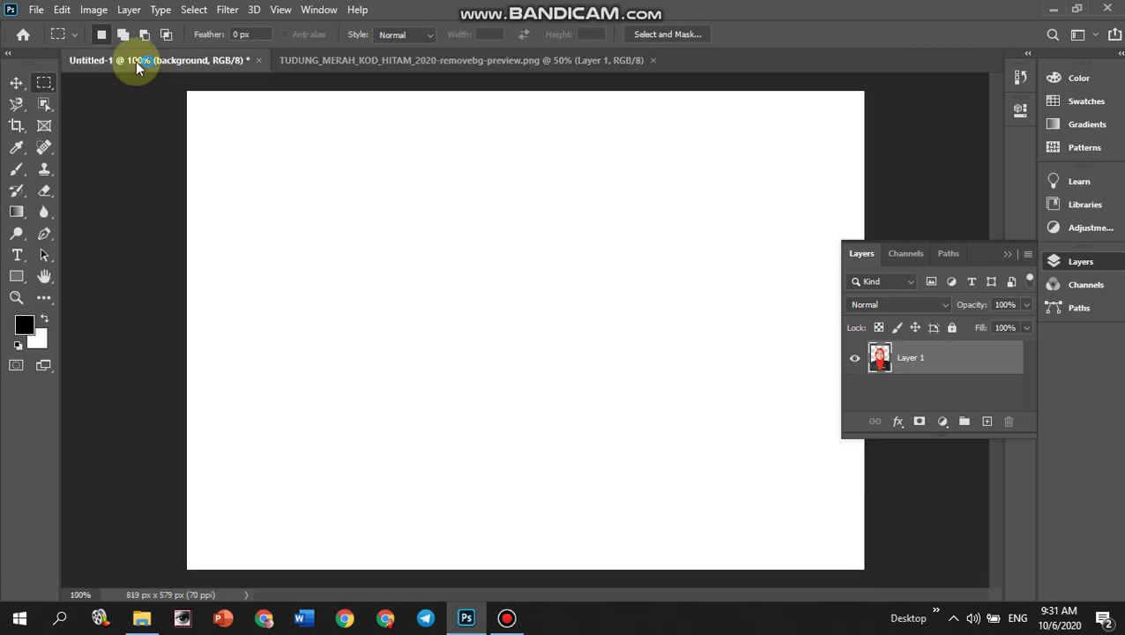
Step: Paste the copied portrait into Untitled-1 as a new Layer 1
left_click(61, 10)
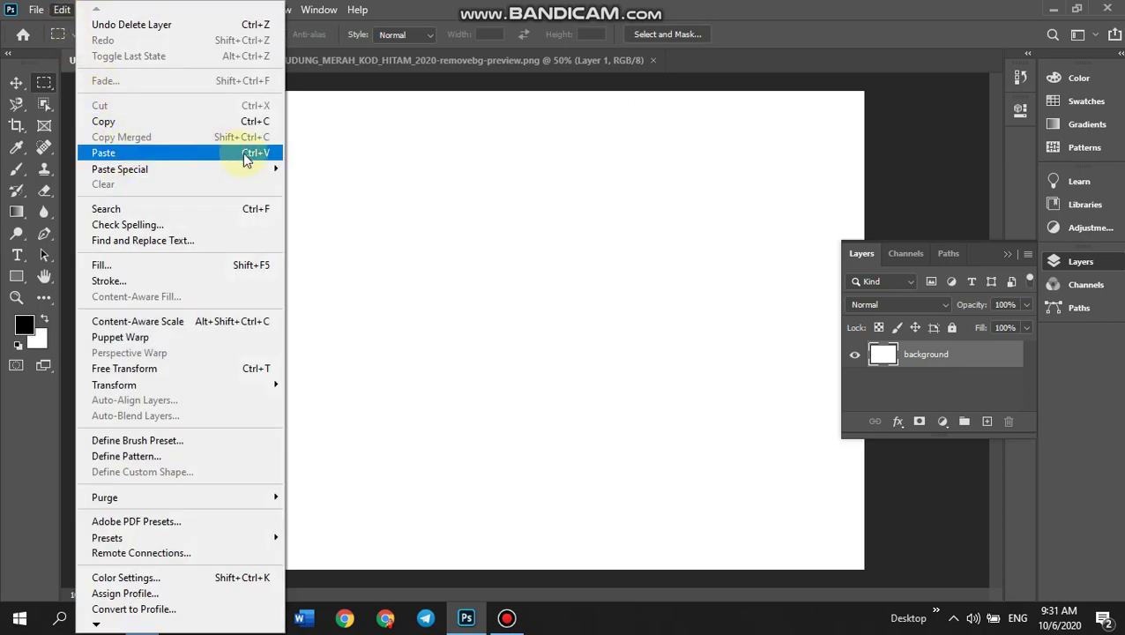
left_click(441, 166)
key("ctrl+v")
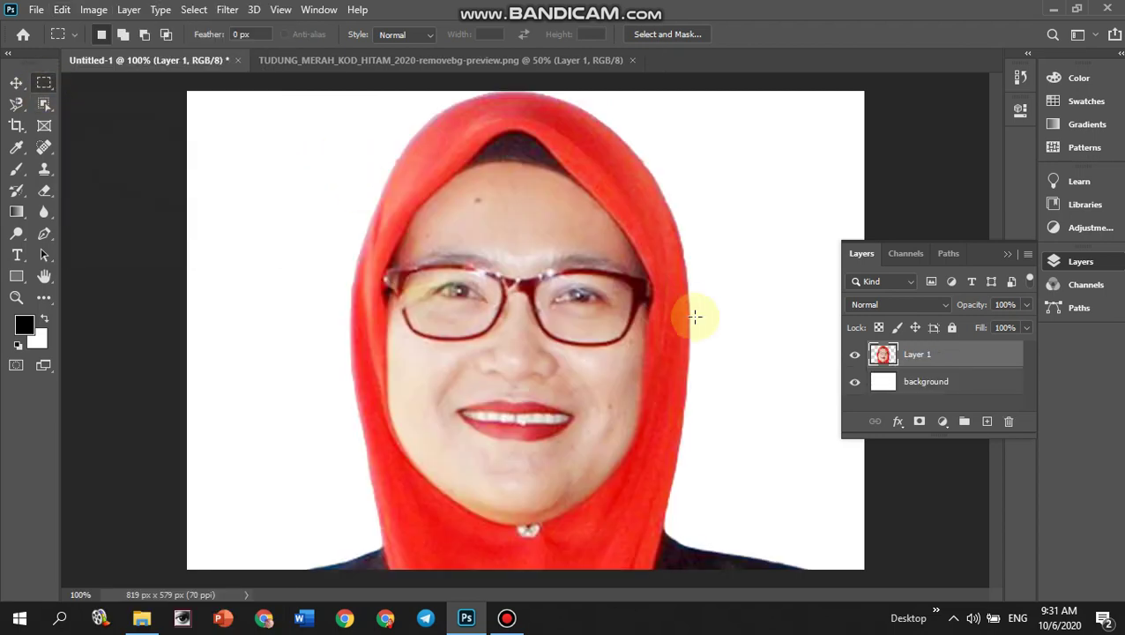
Step: Nudge Layer 1 left and down with the Move tool, then enter Free Transform
left_click(16, 82)
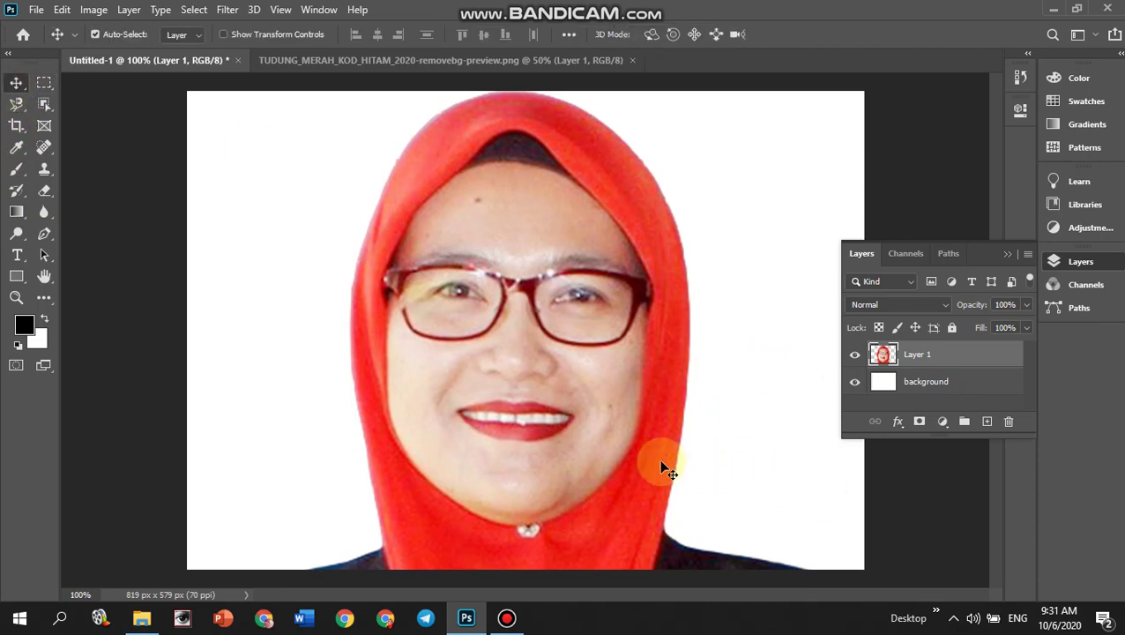
left_click_drag(544, 388, 527, 427)
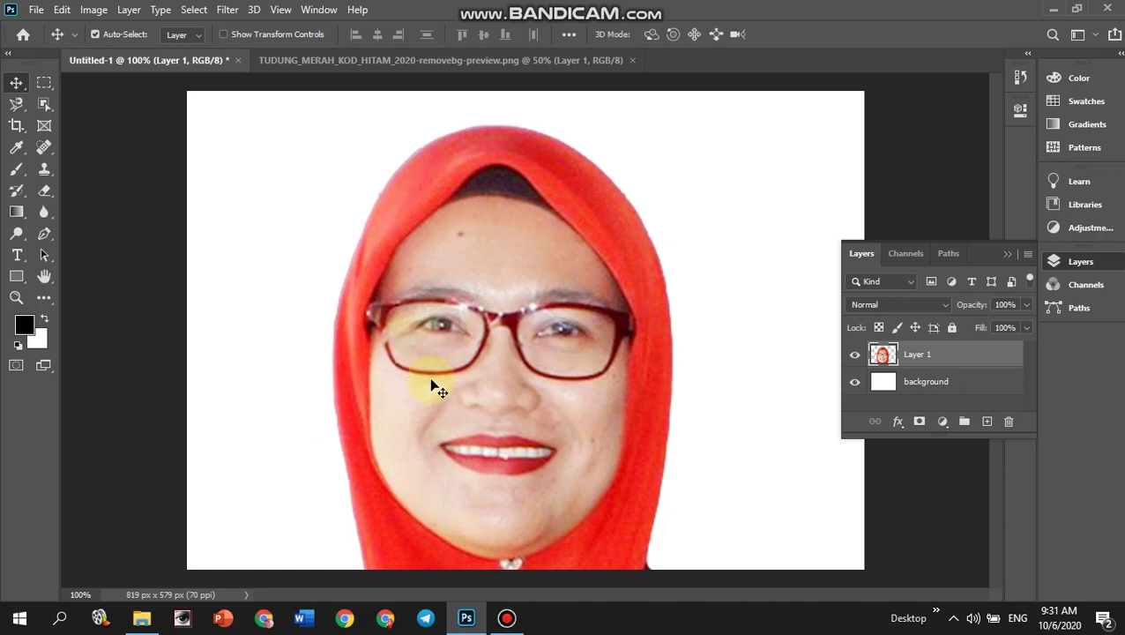
left_click_drag(438, 388, 439, 388)
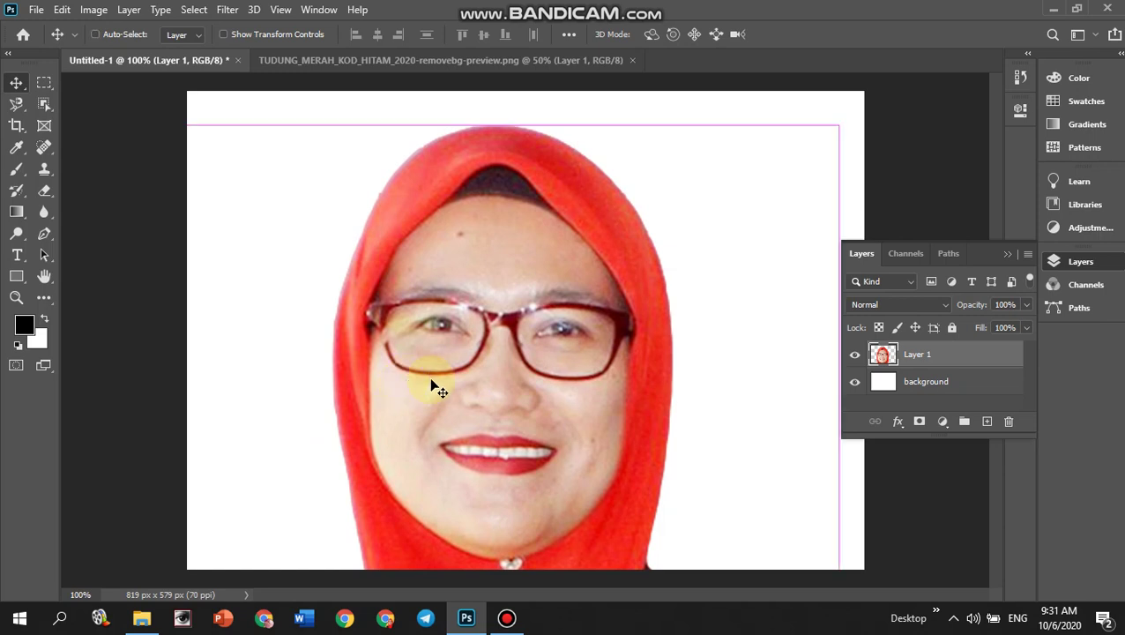
key("ctrl+t")
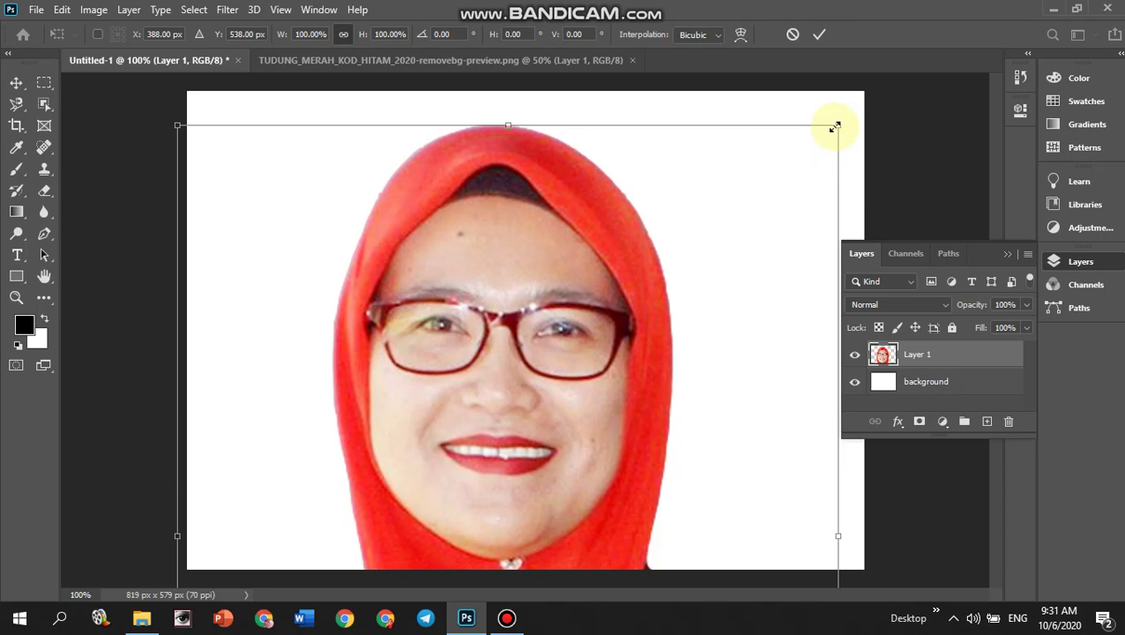
Step: Shrink Layer 1 from 100% to about 46%, centre it, and undo the accidental rotation
left_click_drag(835, 127, 627, 387)
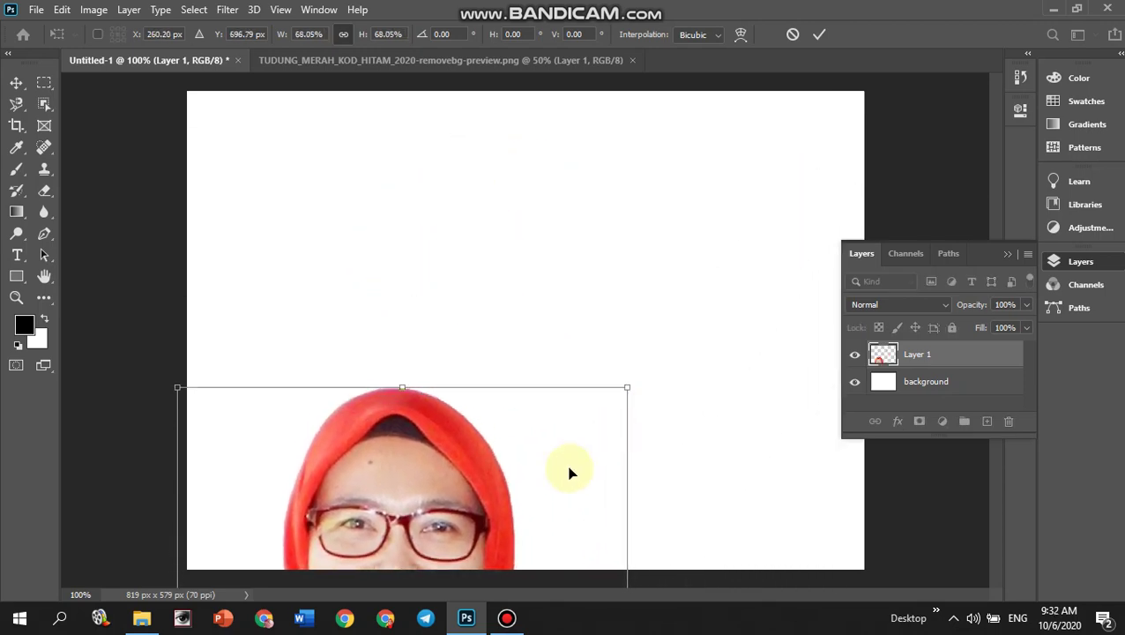
left_click_drag(569, 473, 709, 211)
left_click_drag(756, 140, 616, 311)
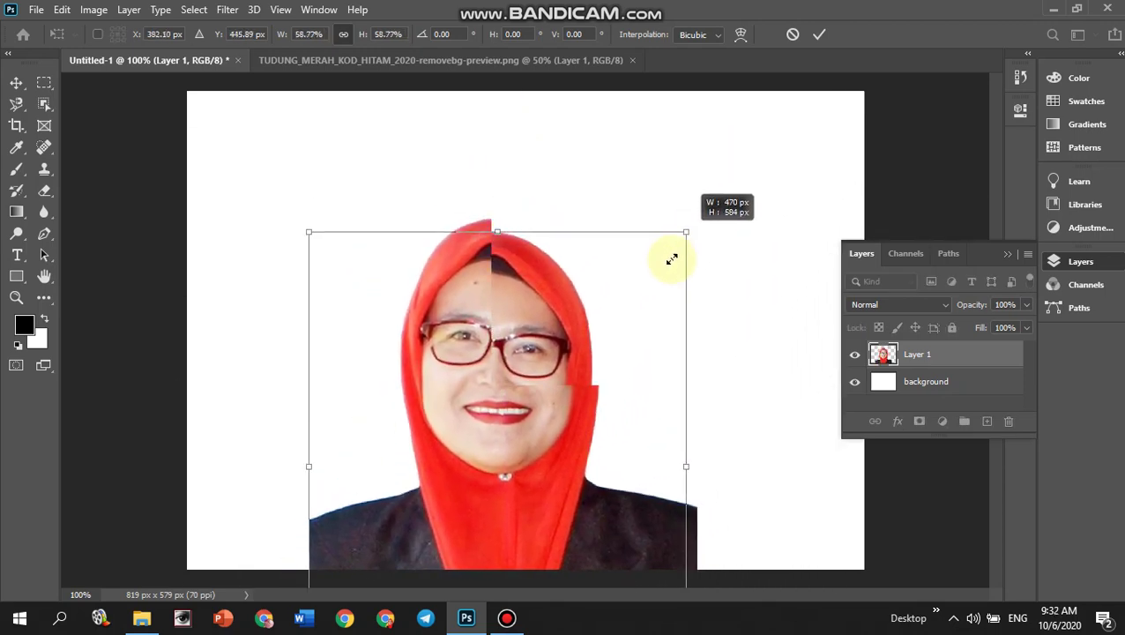
left_click_drag(573, 387, 674, 206)
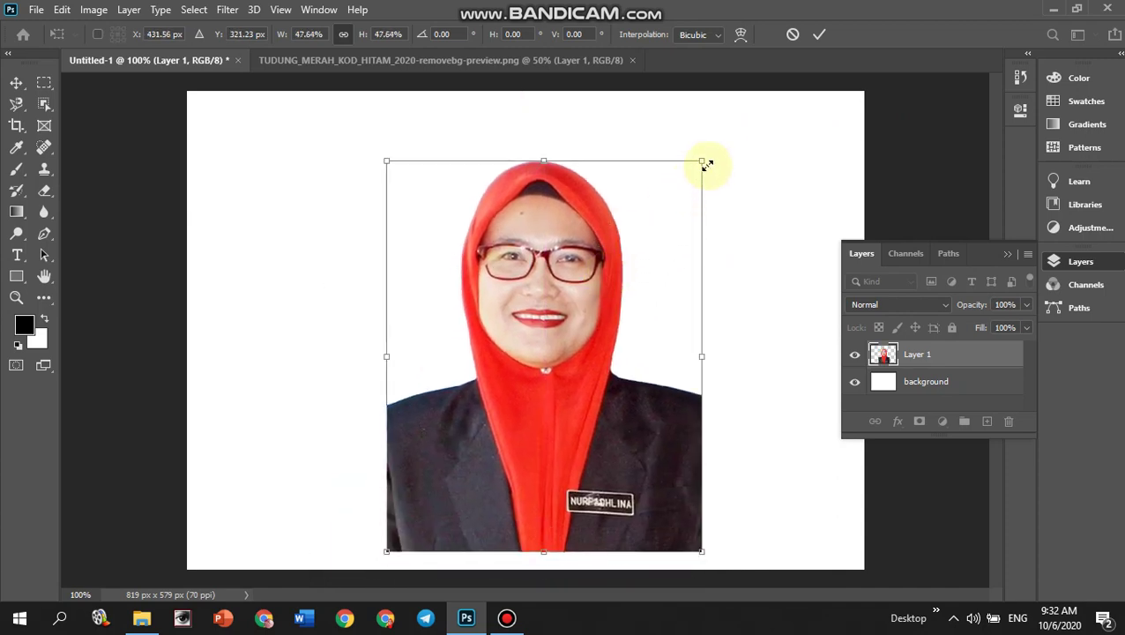
mouse_move(702, 162)
left_mouse_down()
mouse_move(691, 175)
mouse_move(718, 193)
left_mouse_up()
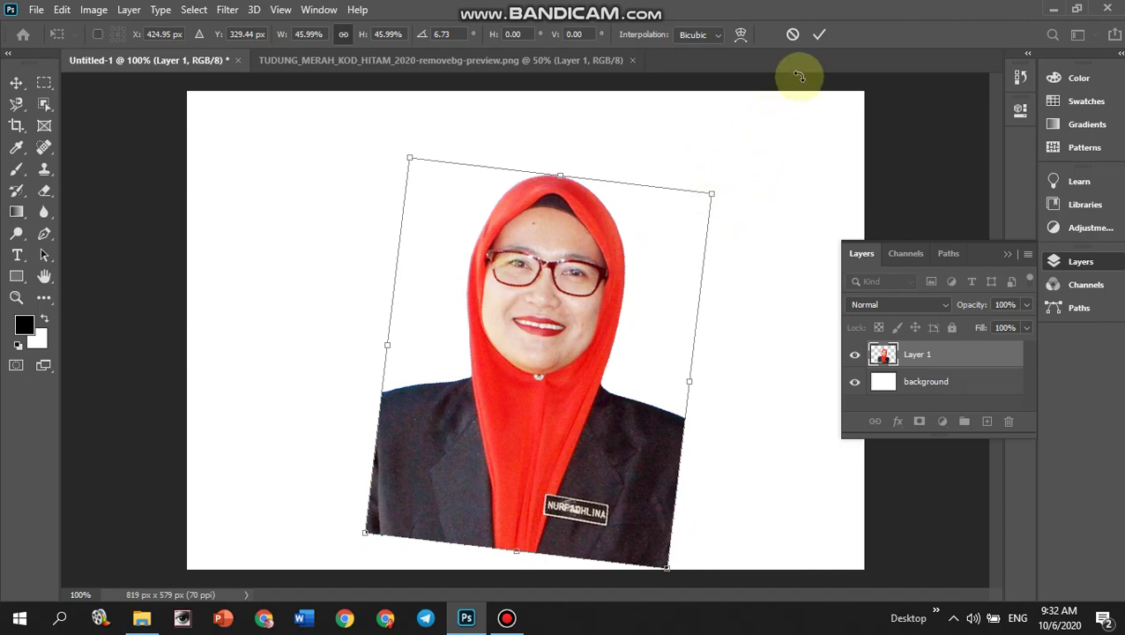
key("ctrl+z")
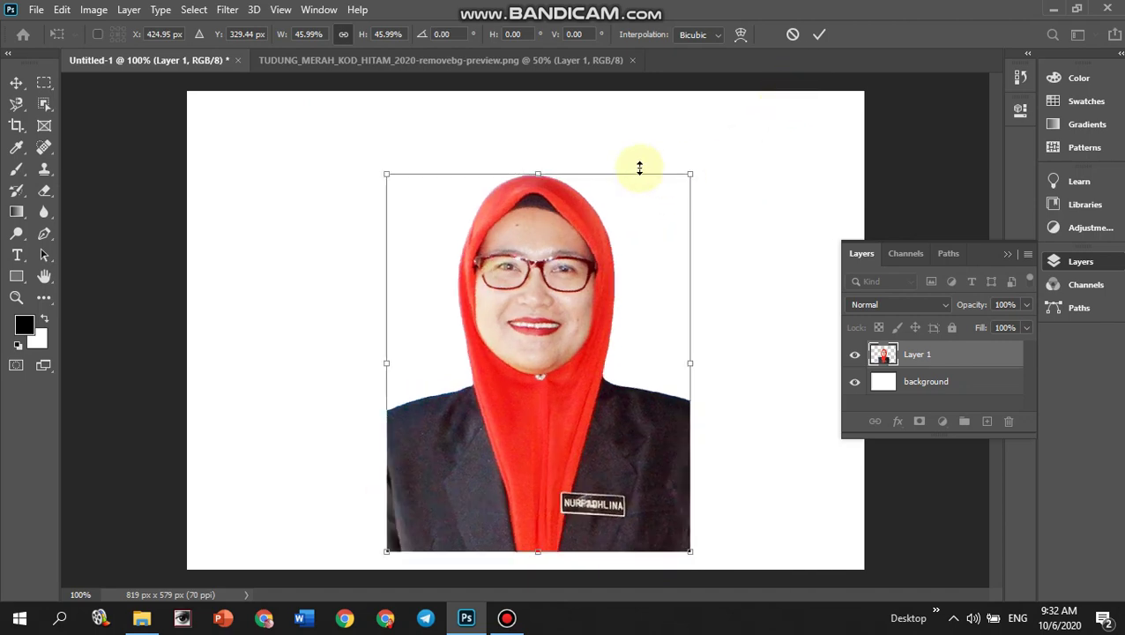